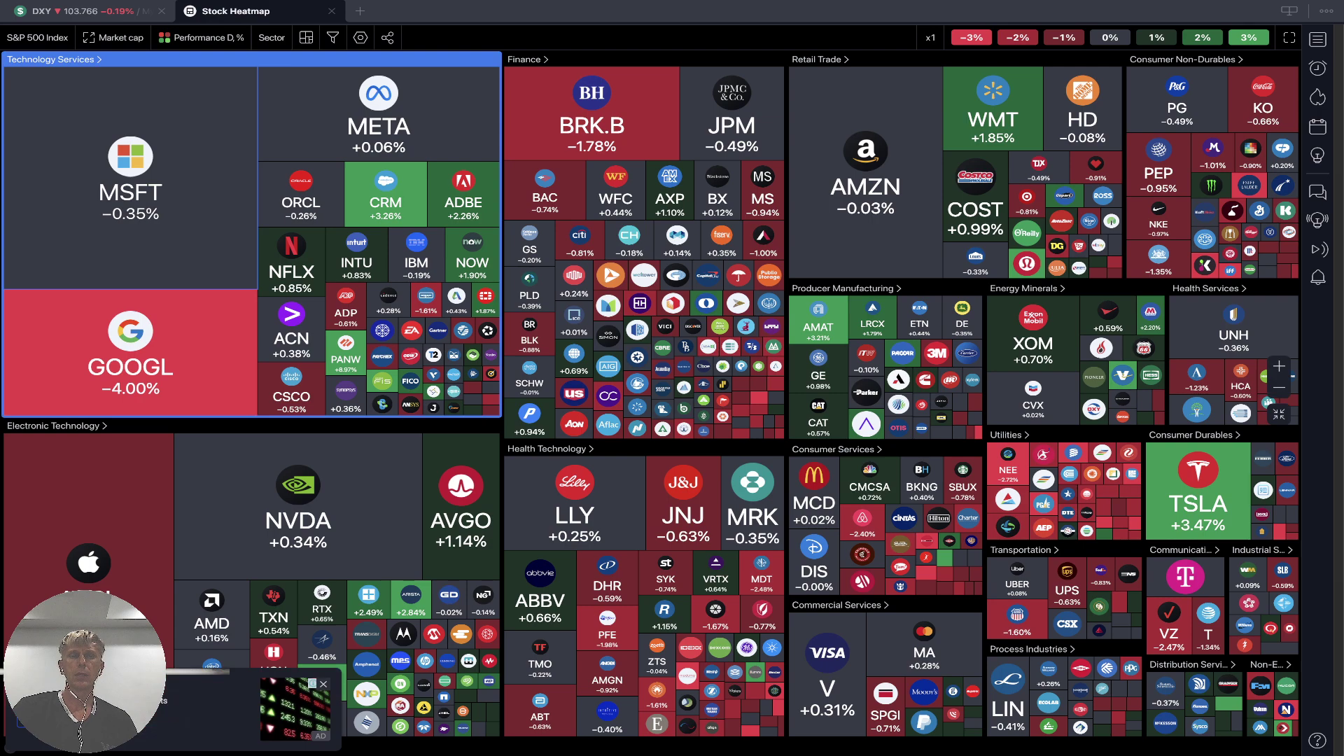
Show all US companies in the stock heatmap, then close the heatmap tab to return to DXY.
click(37, 37)
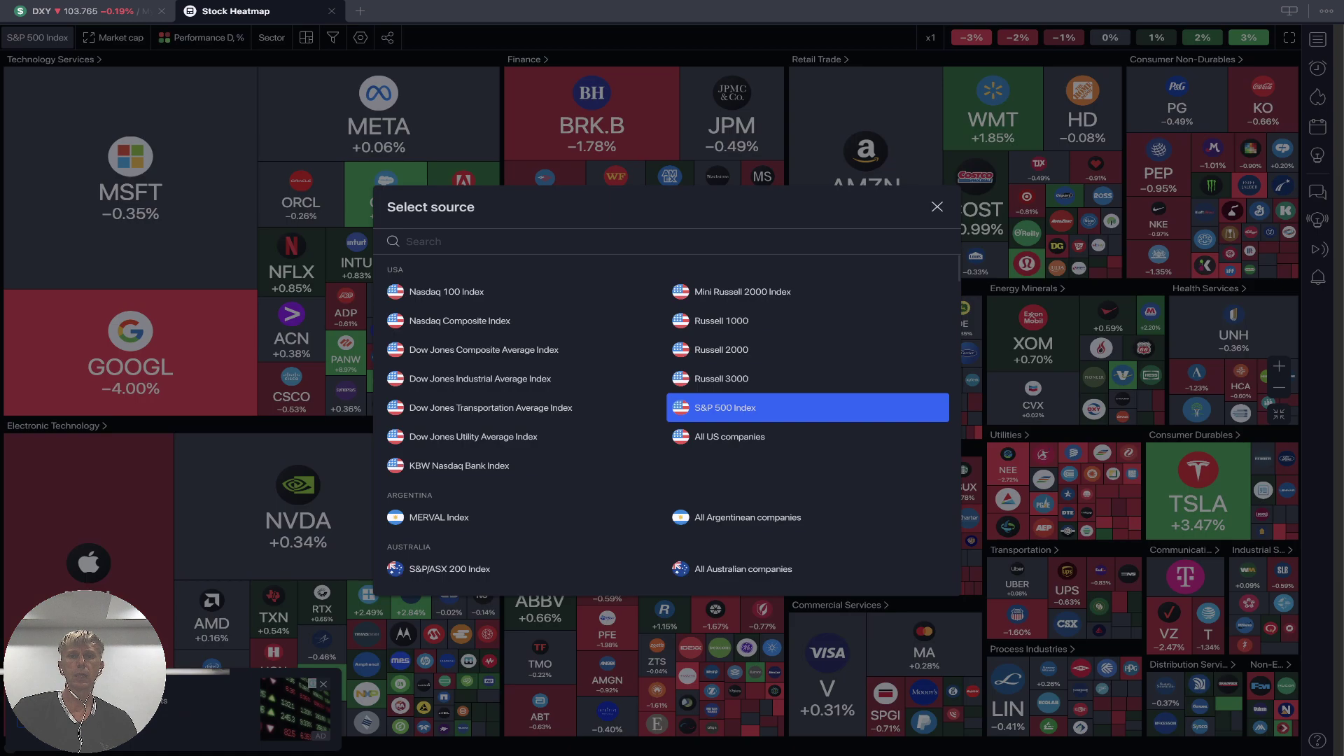
click(806, 437)
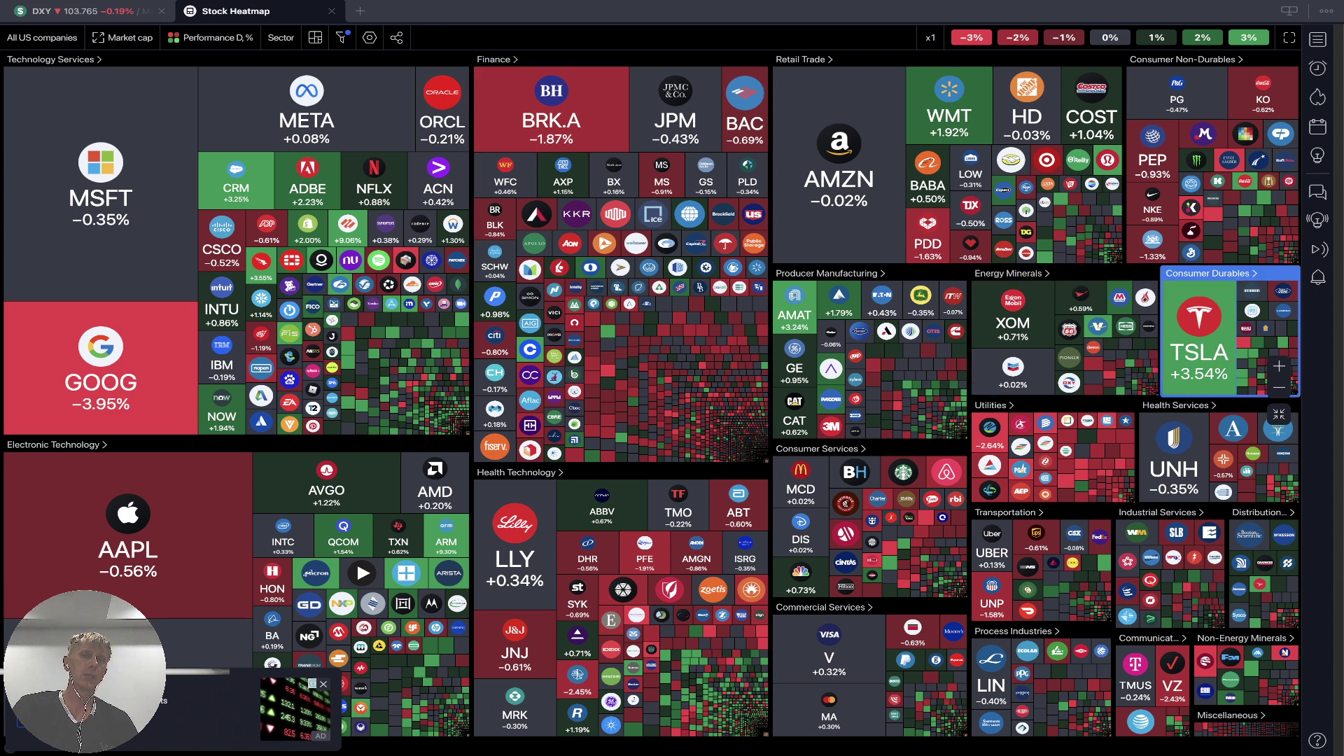
mouse_move(1199, 329)
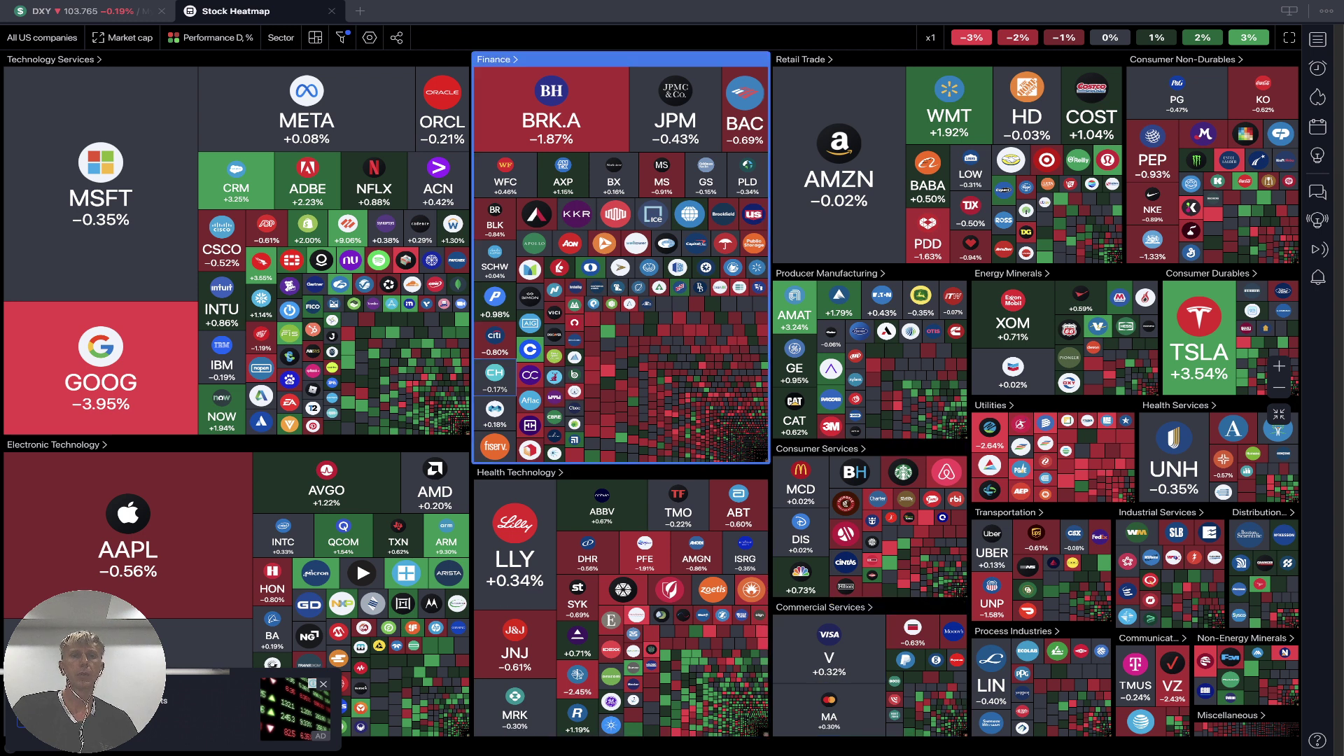
key(ctrl+w)
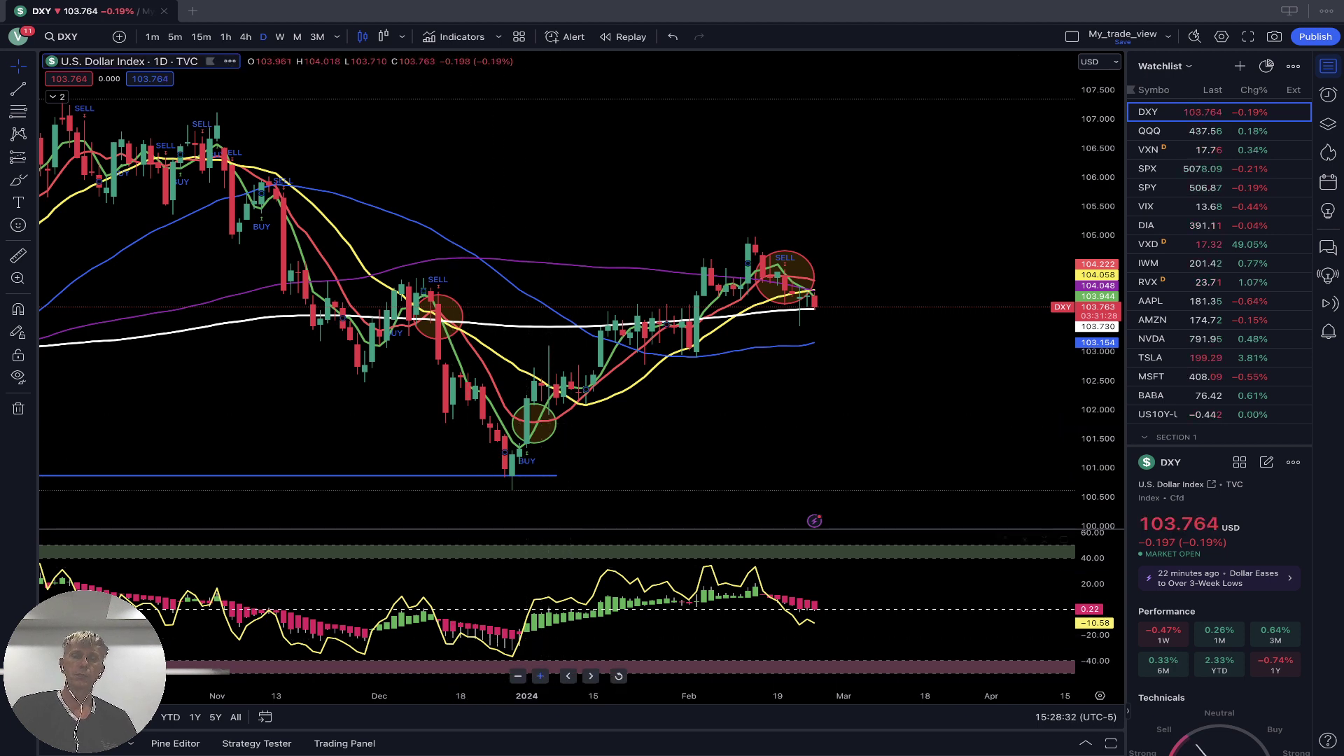
Zoom in twice on recent DXY candles, pan back to earlier dates, then load QQQ.
click(540, 676)
click(540, 676)
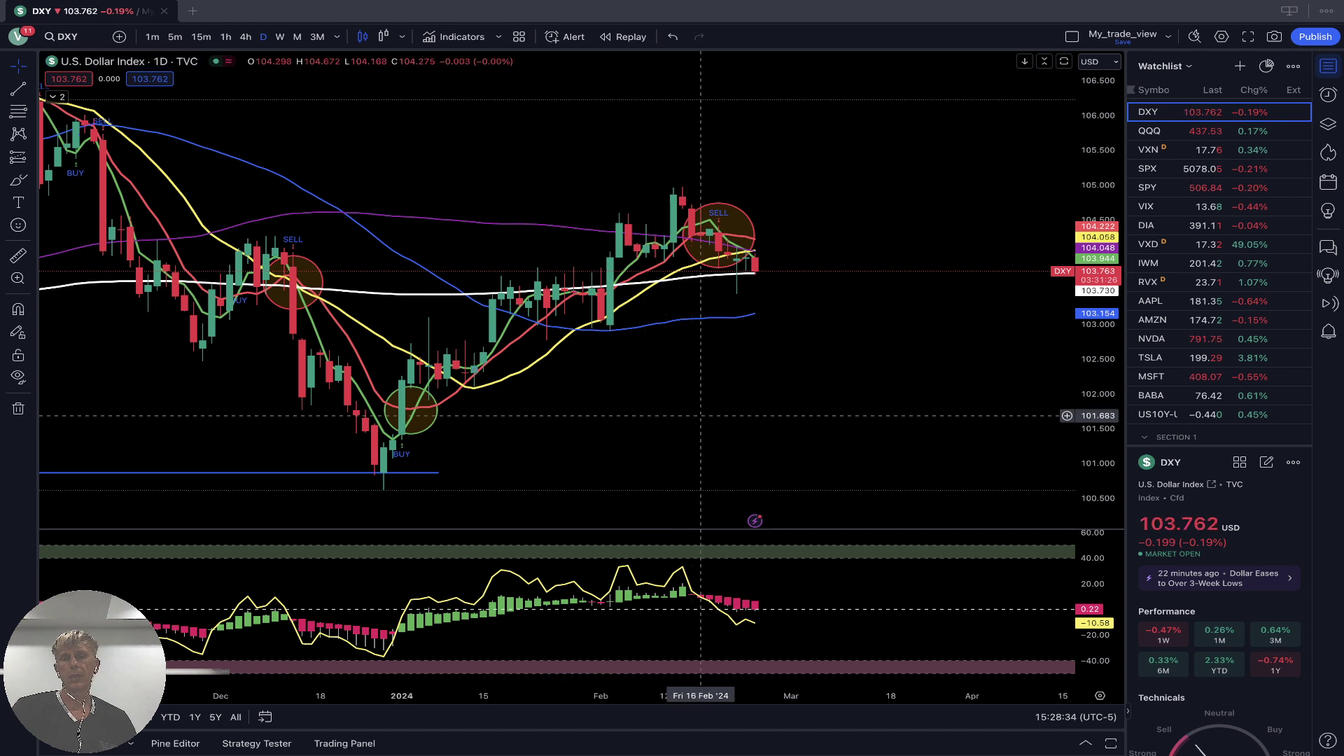
drag(699, 441, 875, 439)
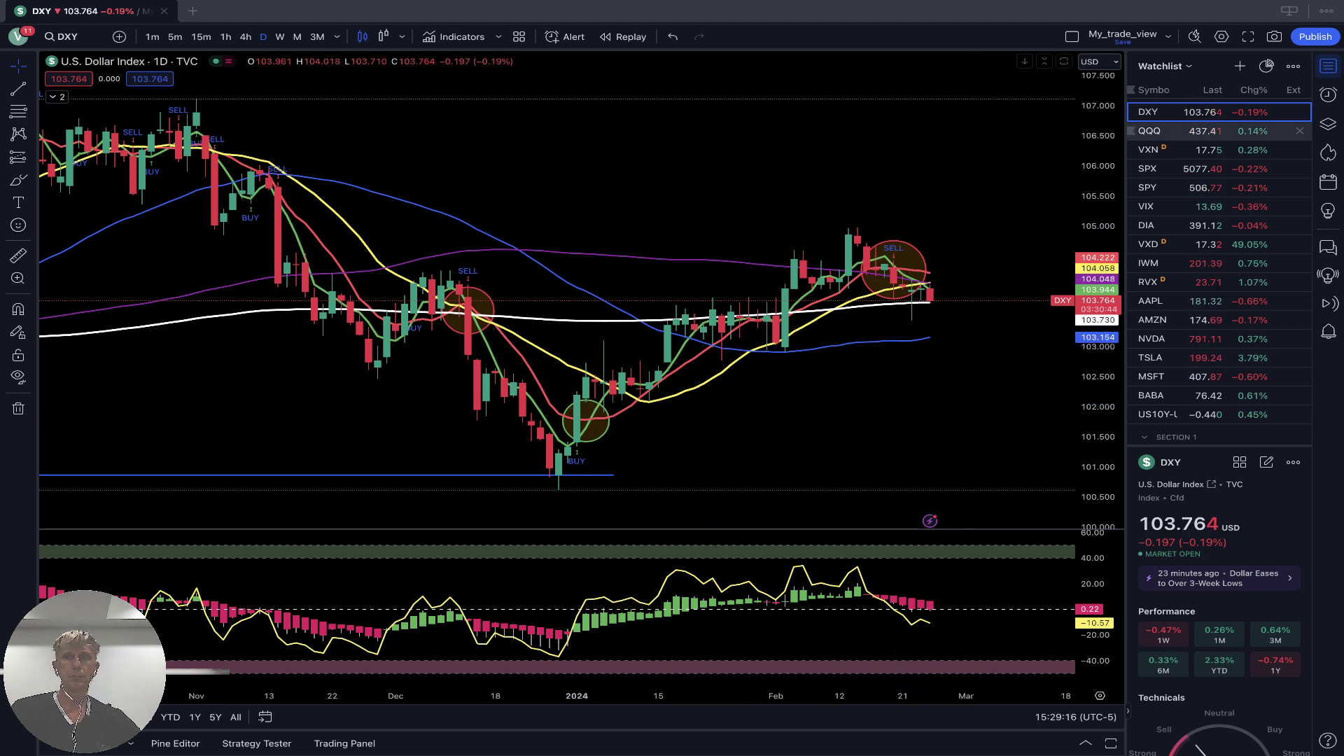
click(1176, 131)
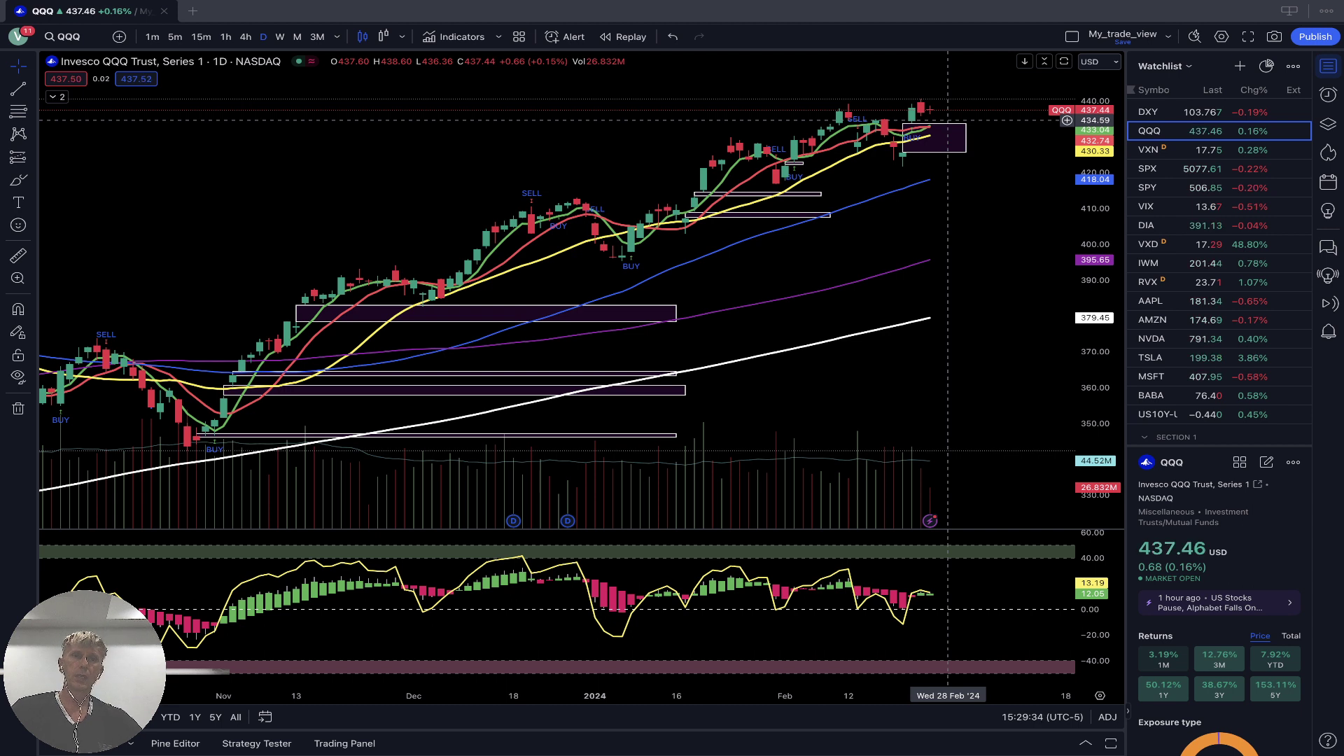
Draw blue trend lines along QQQ's rising highs and the falling December-to-latest oscillator peaks.
click(18, 88)
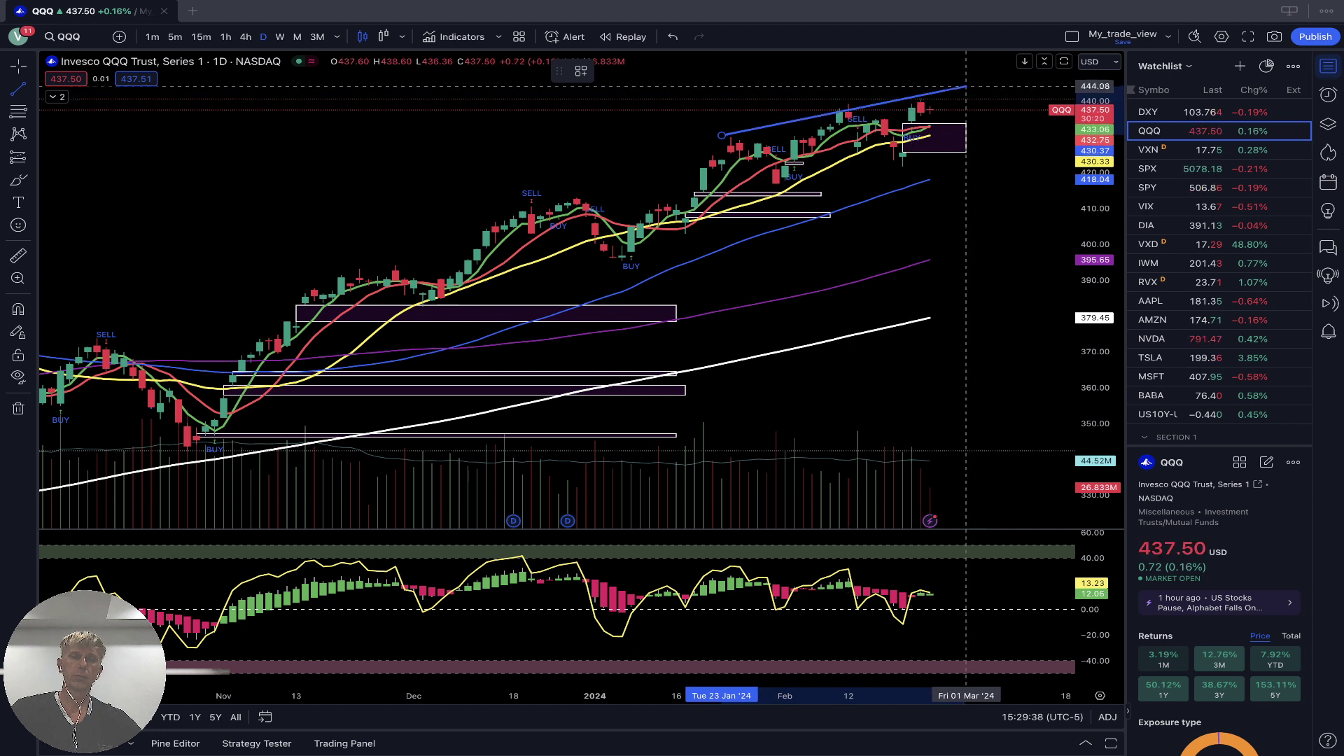
click(965, 86)
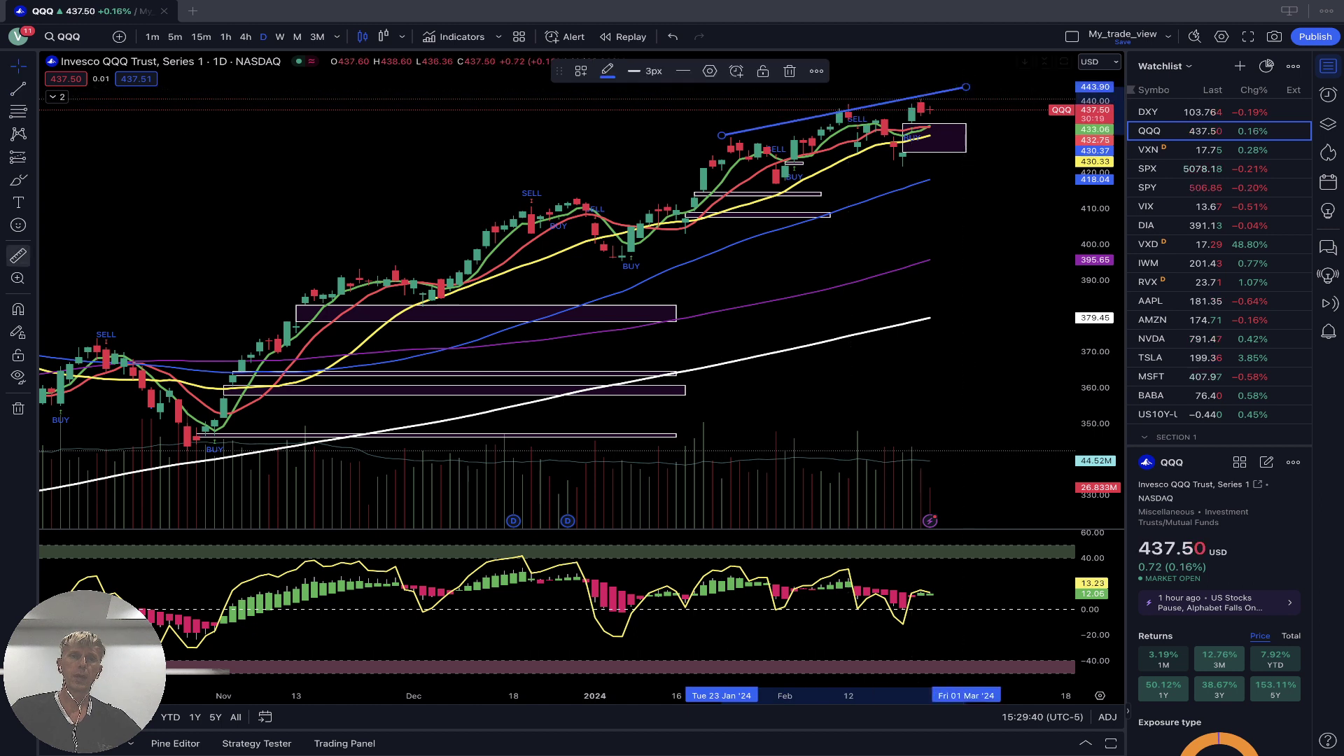
click(18, 89)
click(522, 552)
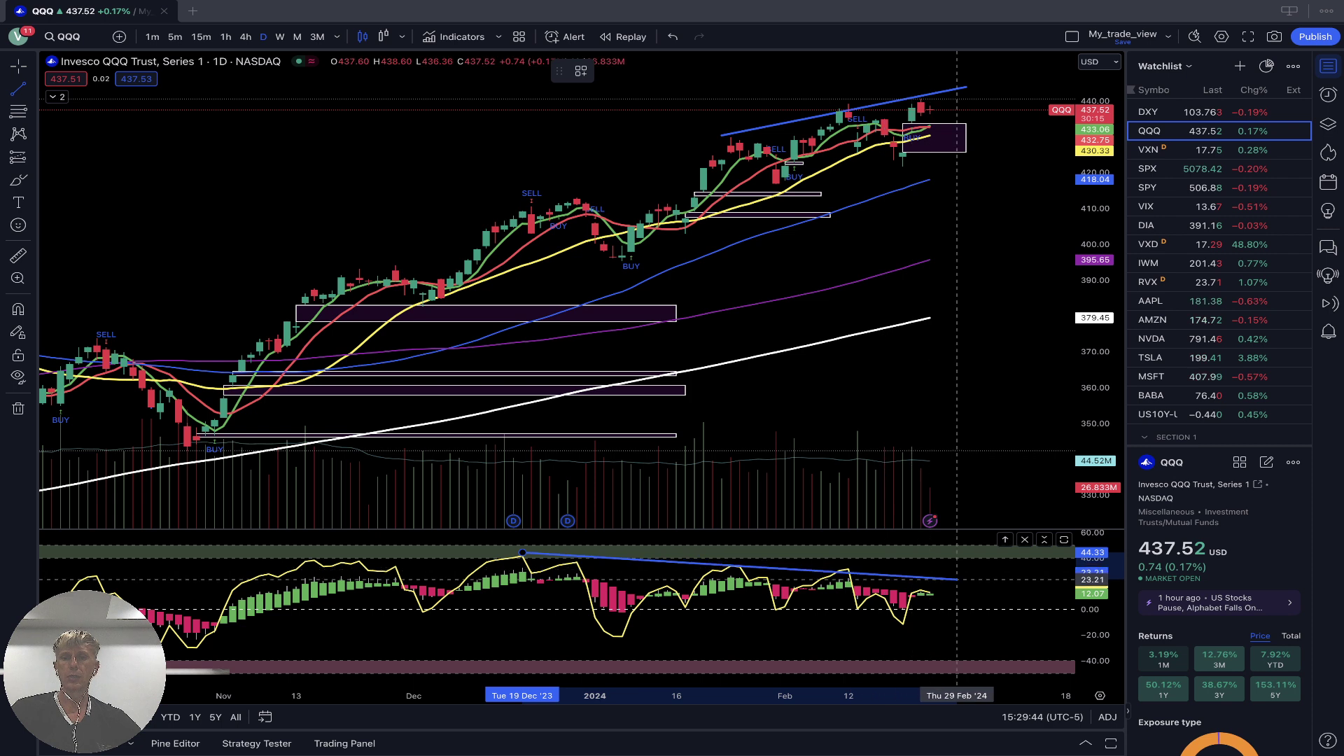
click(984, 576)
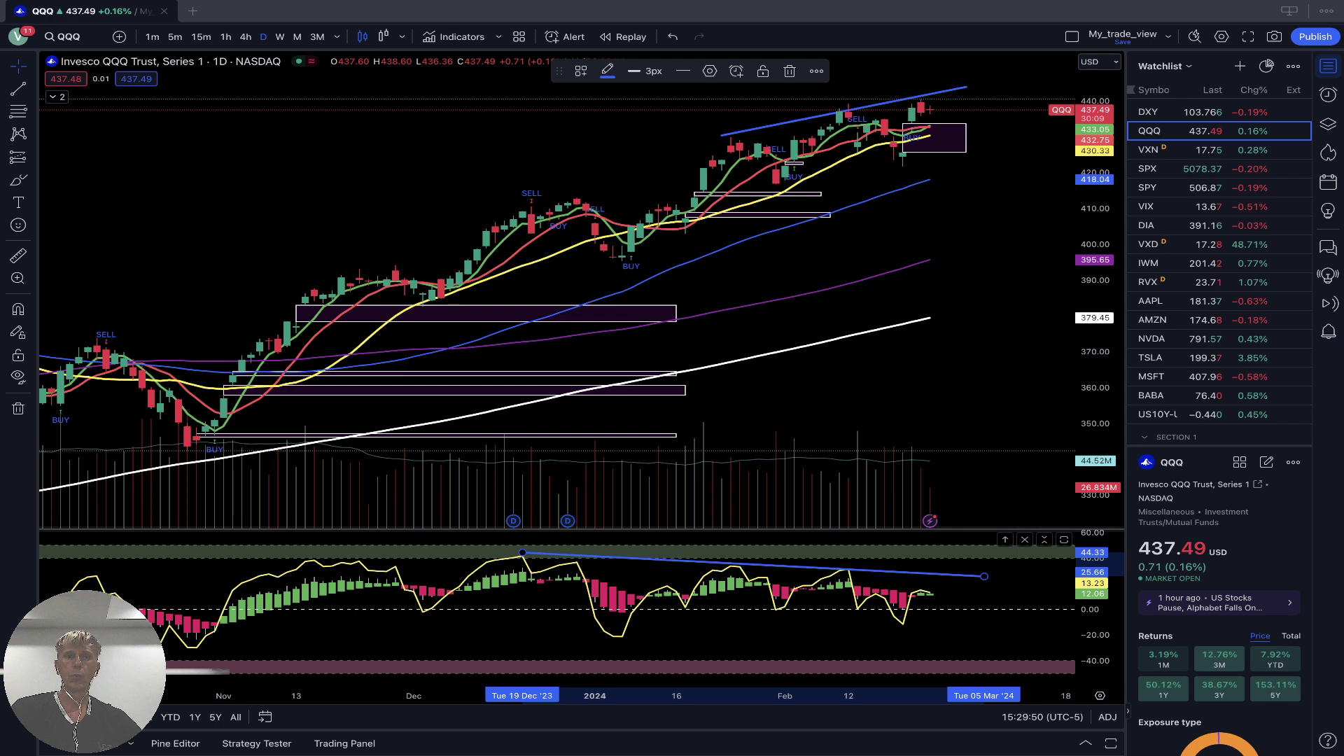
Draw a short downward trend line in the volume pane, then switch QQQ to 4-hour candles.
key(alt+t)
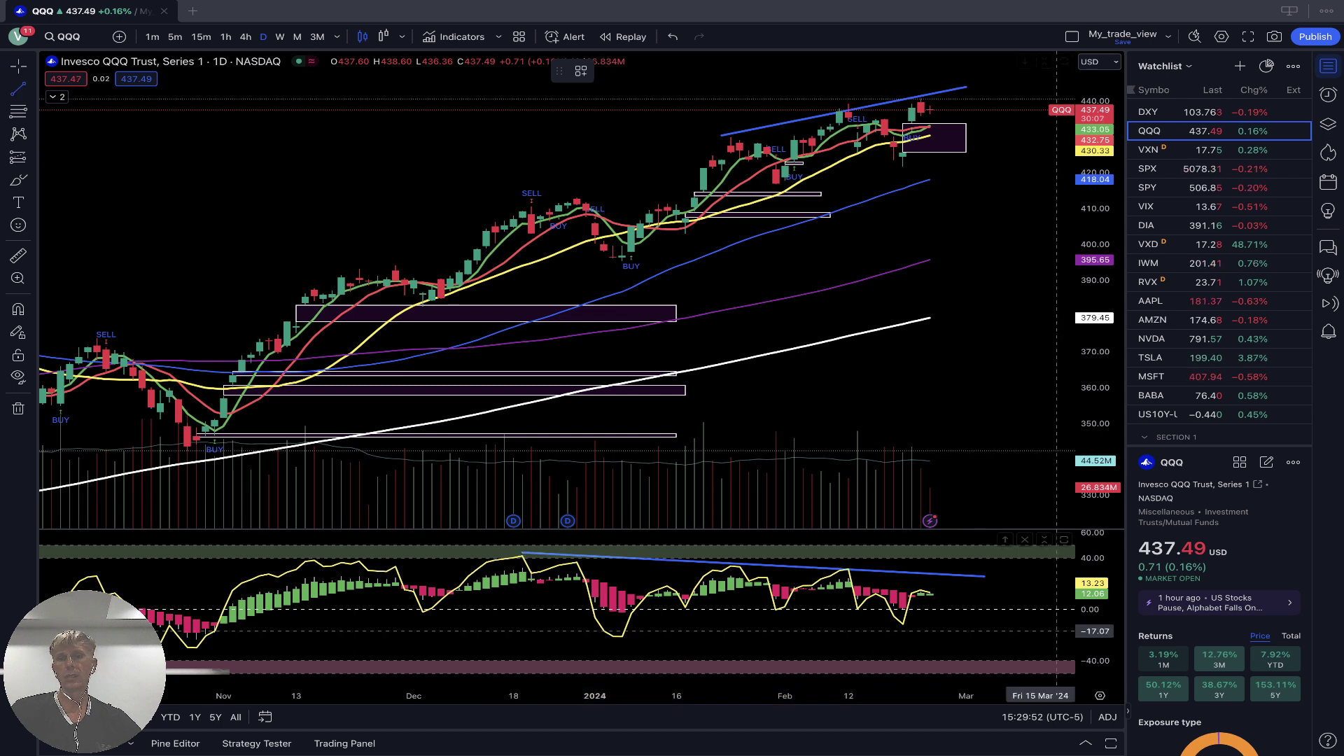
click(912, 443)
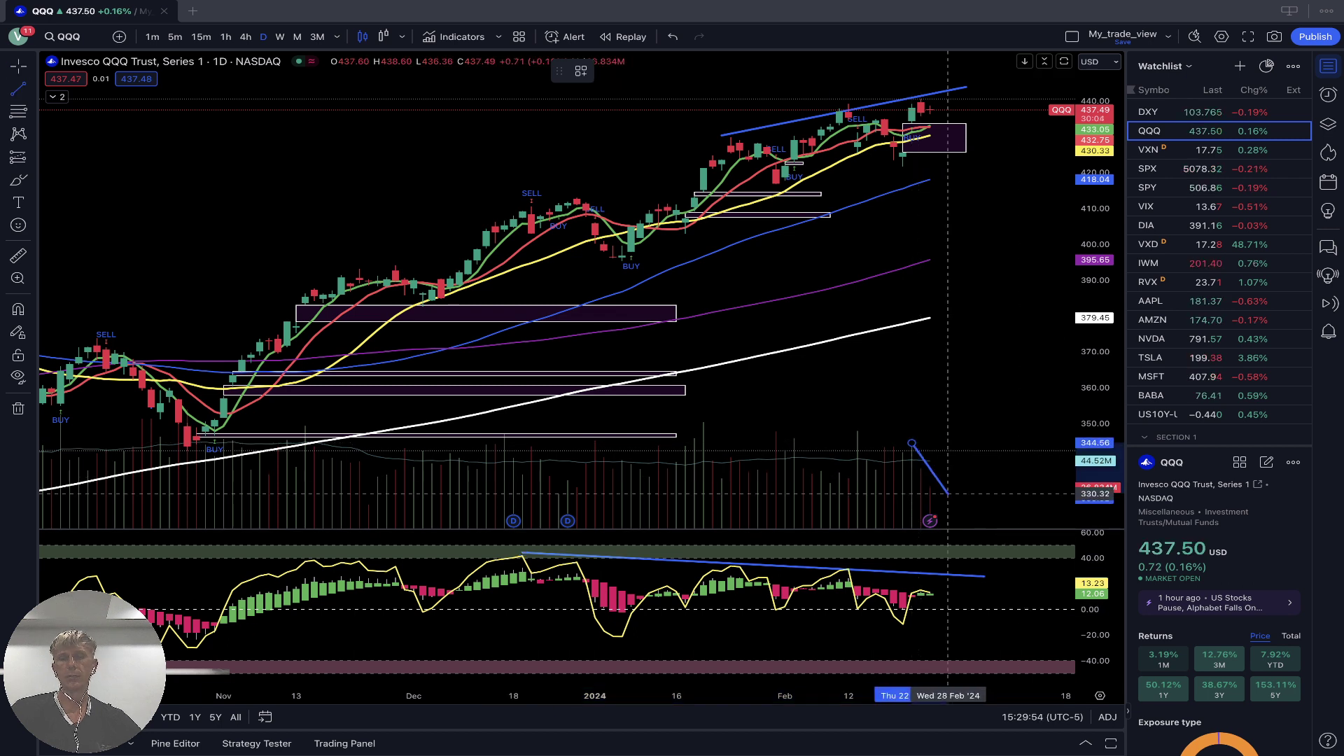
click(948, 496)
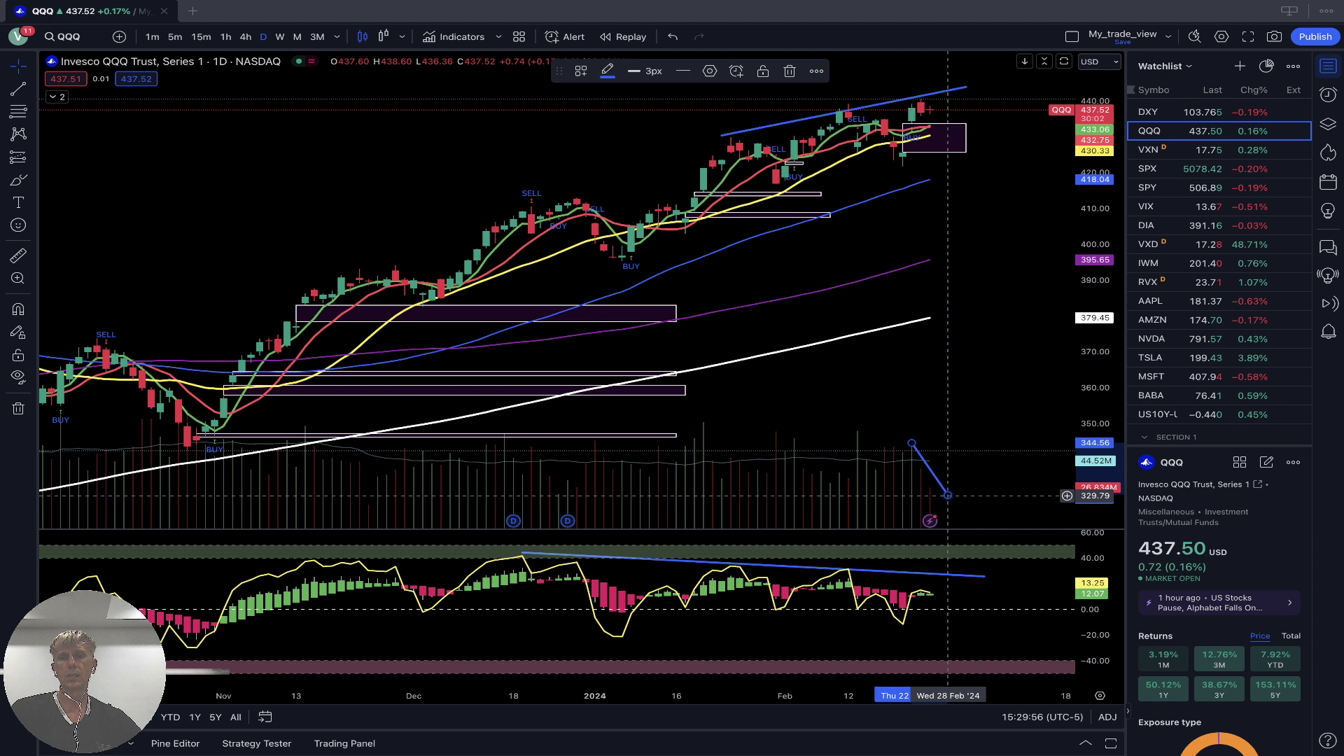
drag(949, 495, 939, 499)
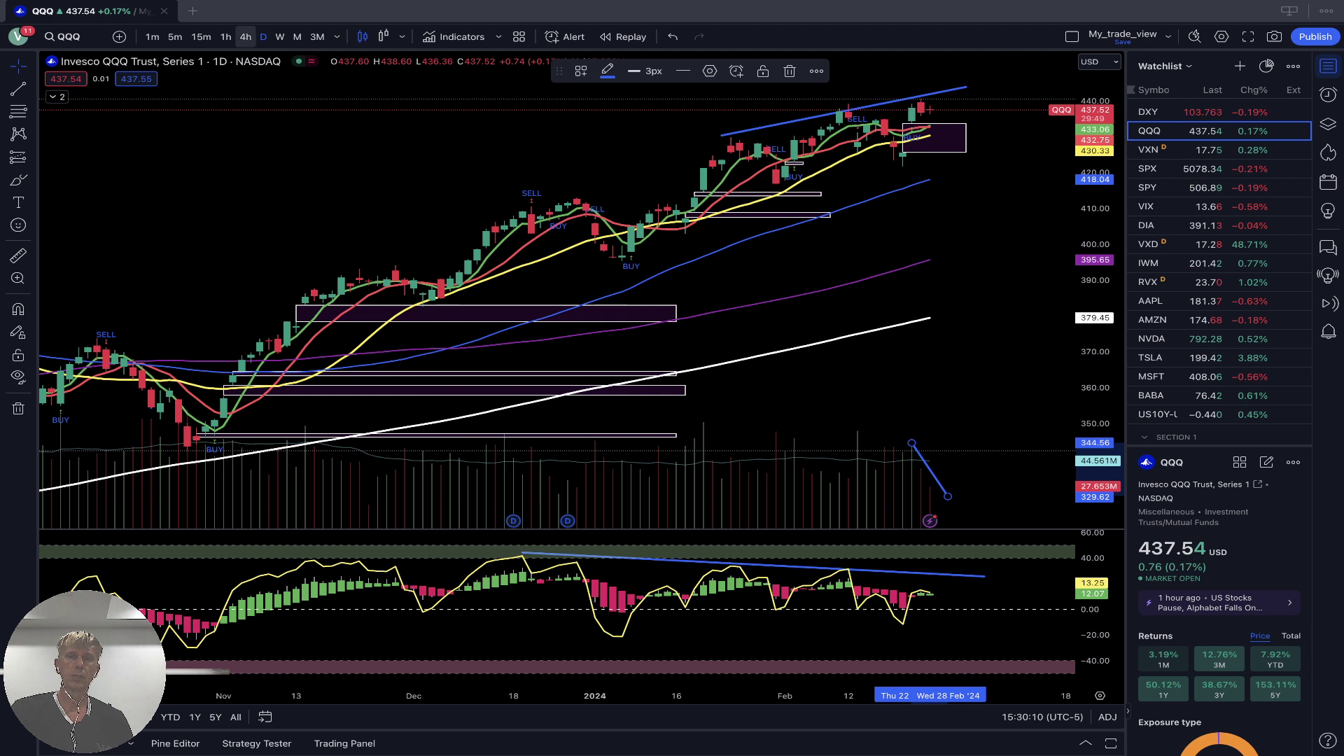
click(246, 37)
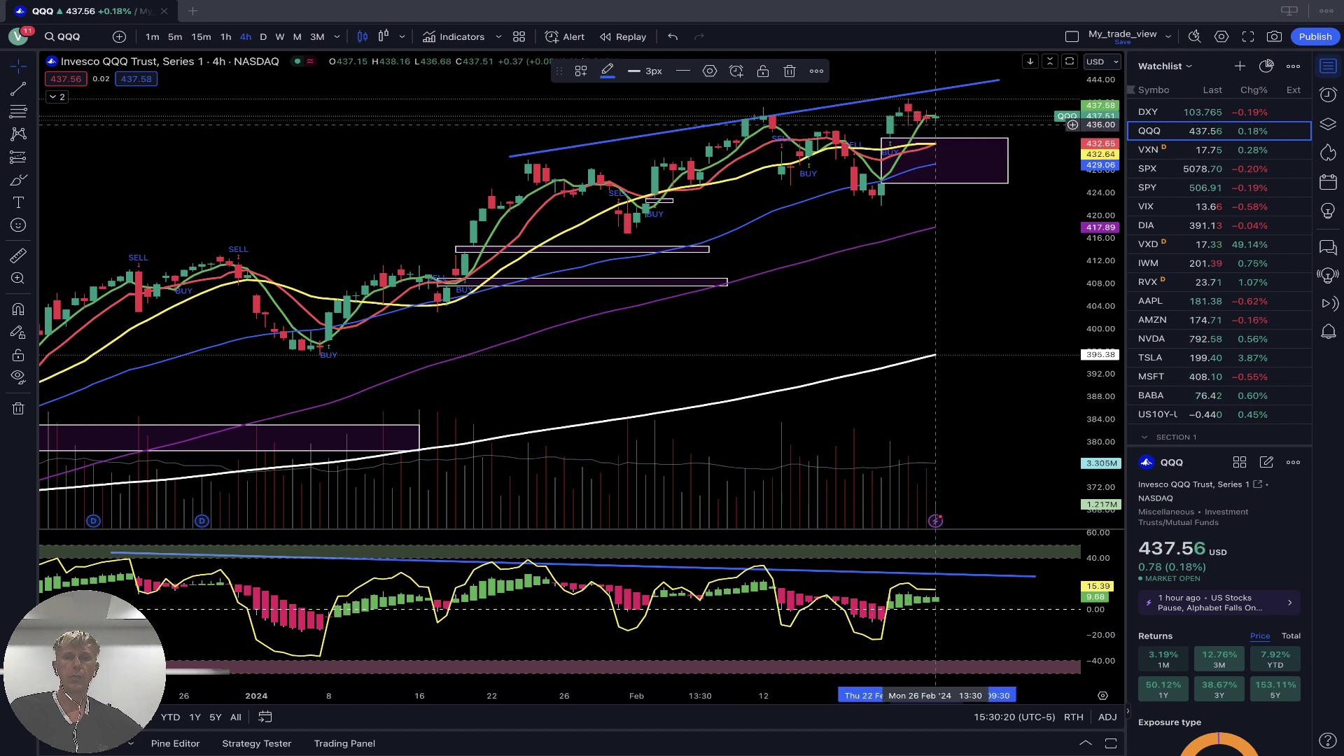
Lift QQQ's oscillator trend line onto the peaks on 4-hour and 1-hour, then load VXN.
click(818, 570)
drag(818, 571, 818, 565)
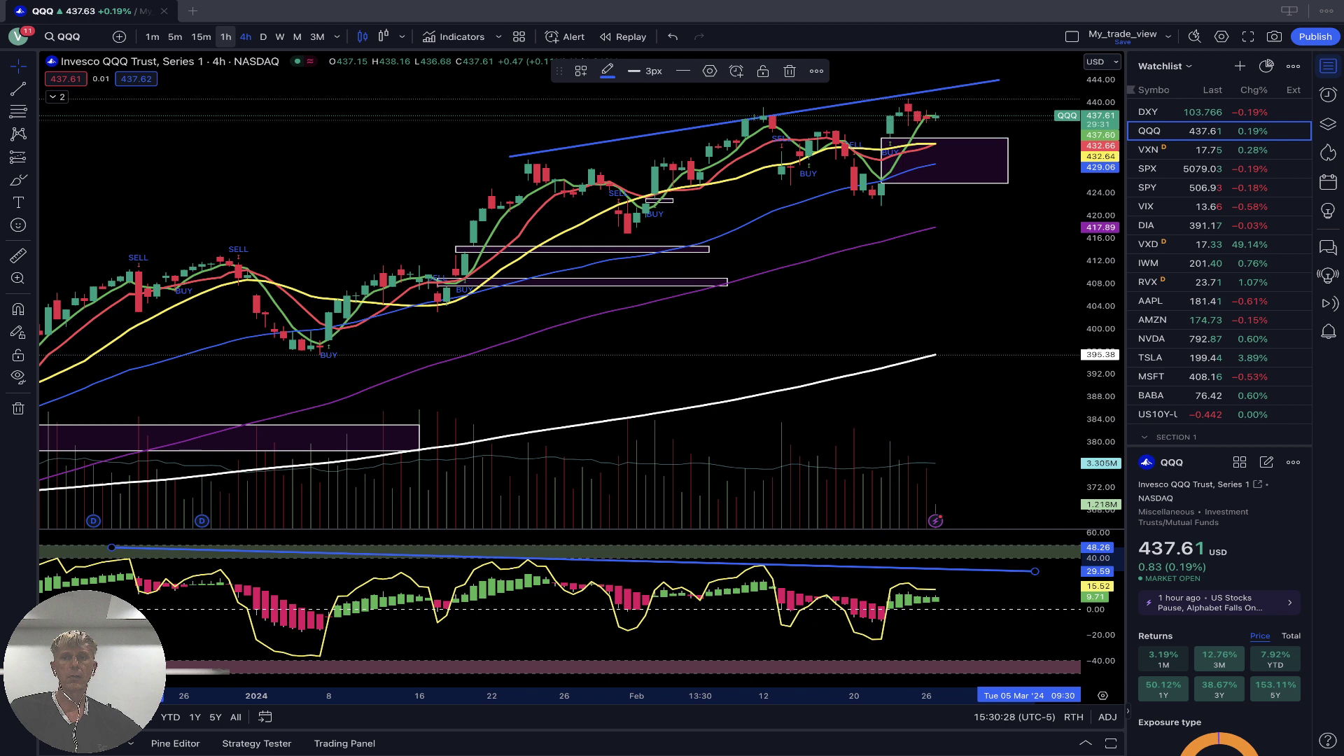
click(225, 37)
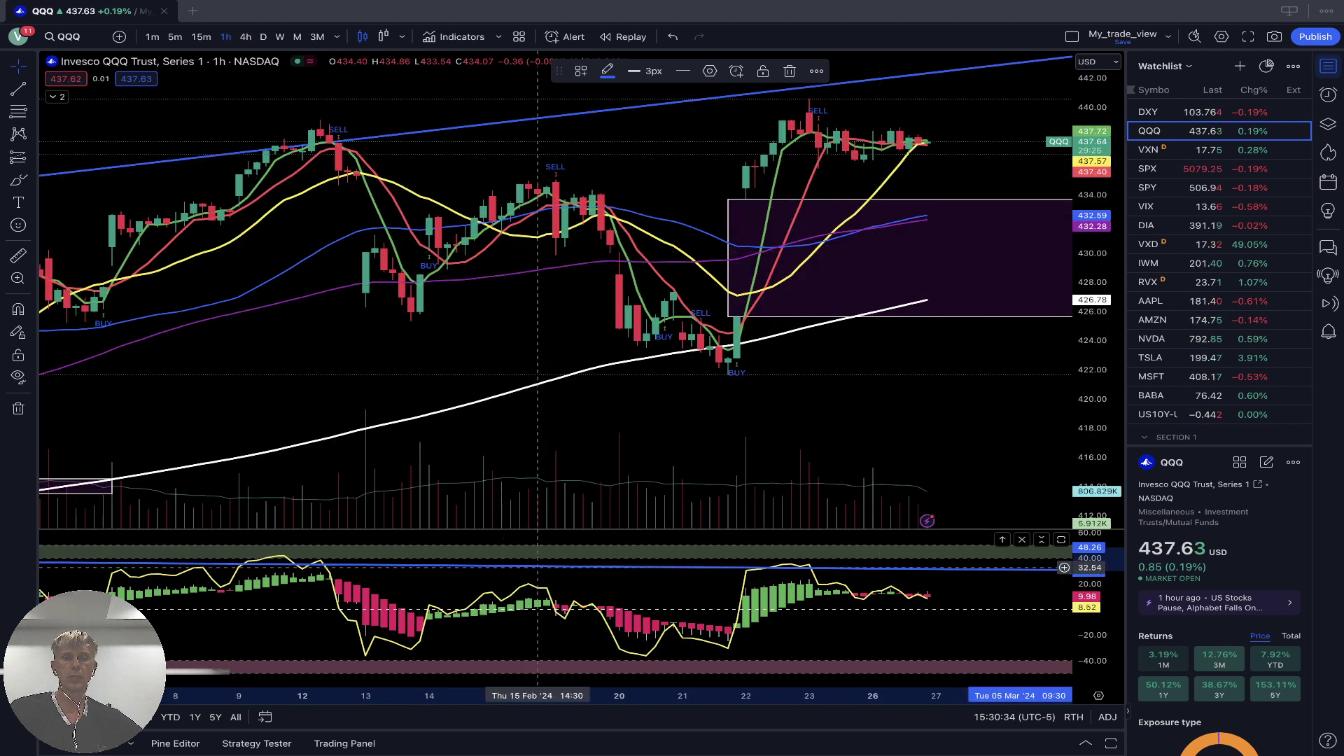
drag(538, 567, 538, 559)
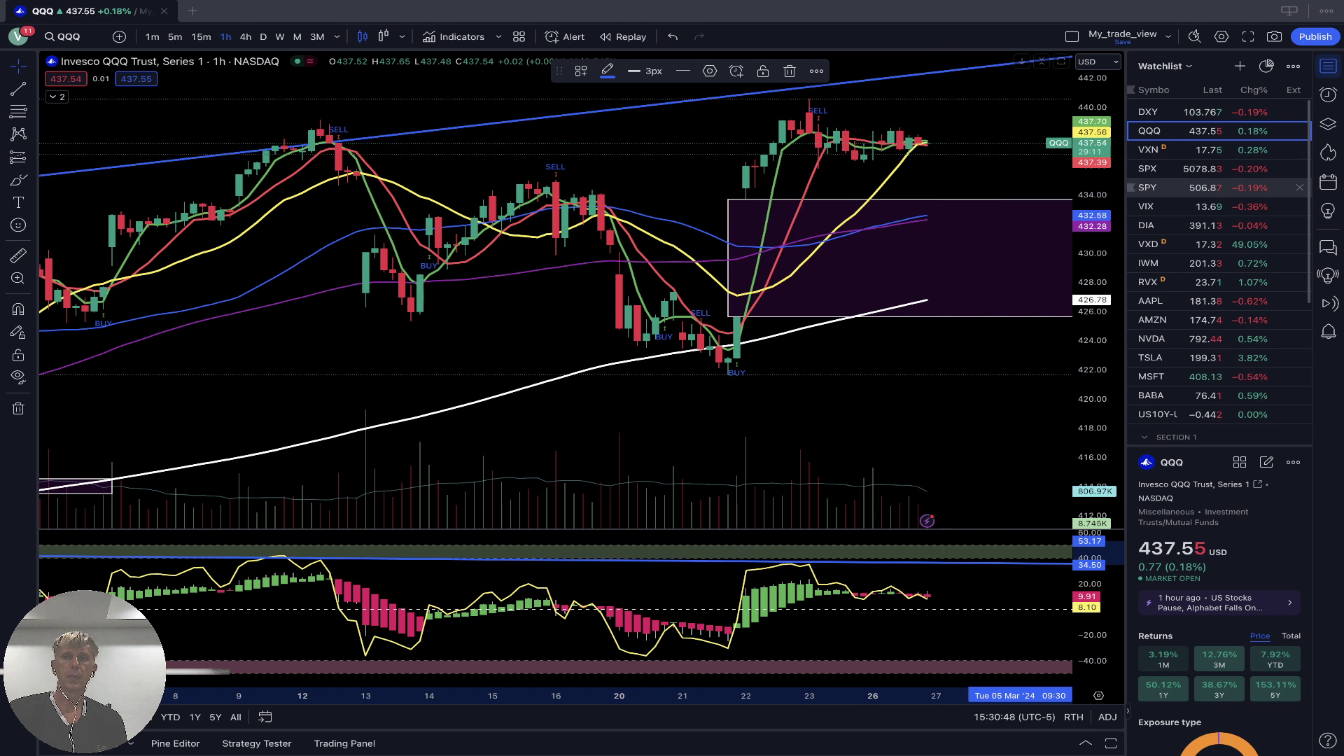
click(1177, 150)
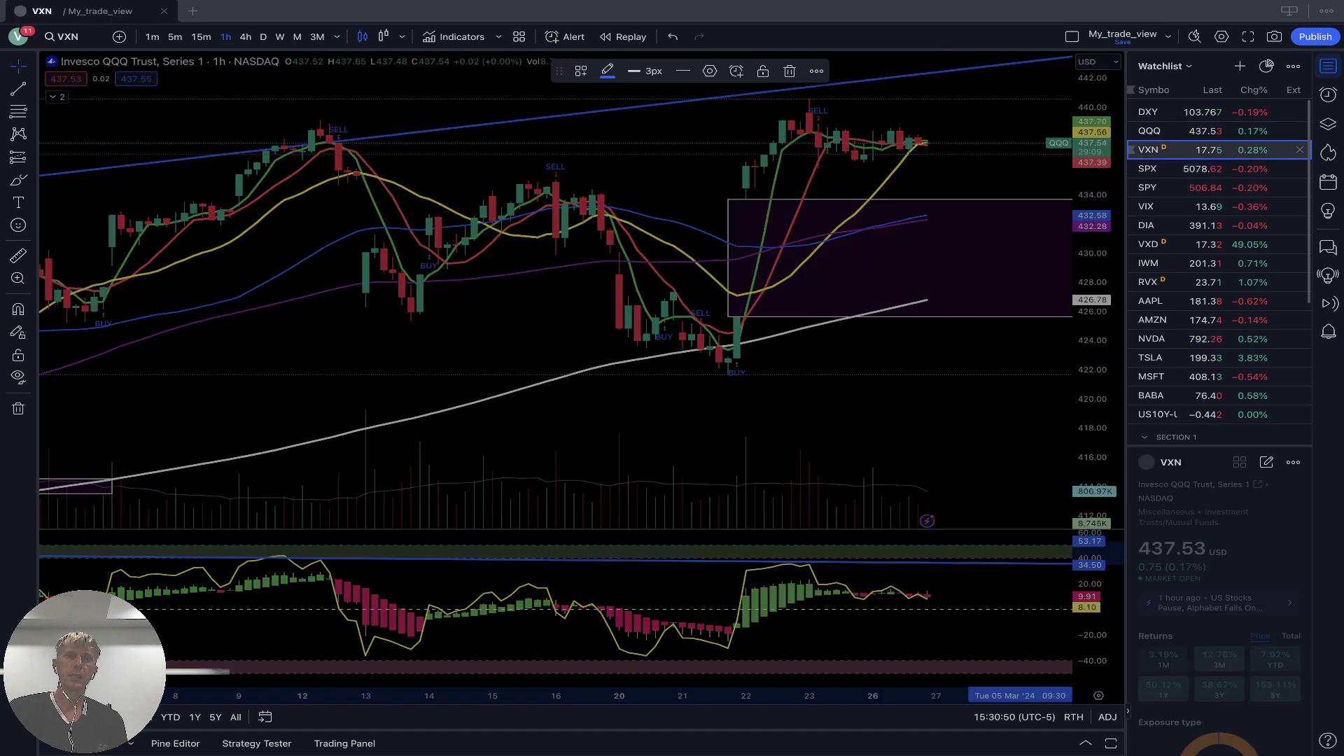
Switch VXN to daily candles, then load the S&P 500 Index from the watchlist.
click(263, 36)
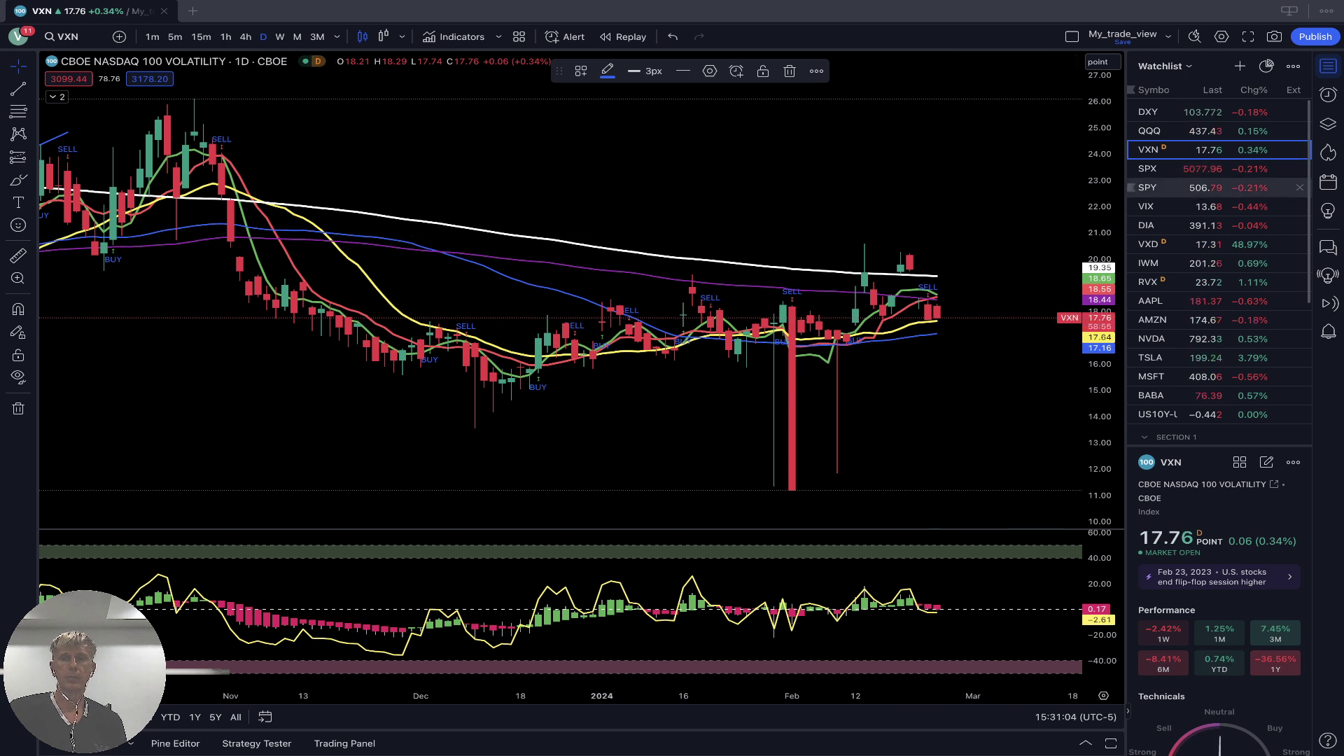
click(1177, 169)
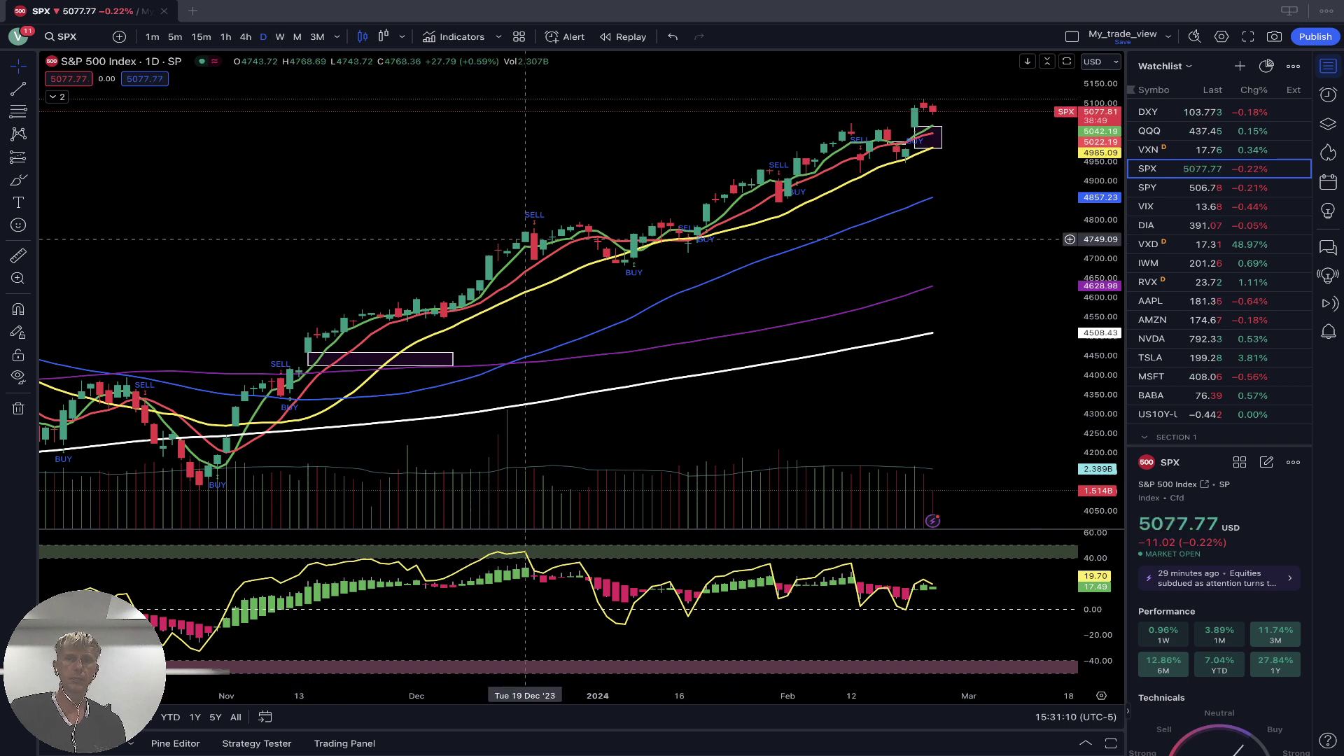
Draw an SPX trend line from the 19 Dec high to about 5143 on 29 Feb.
scroll(704, 156, right, 2)
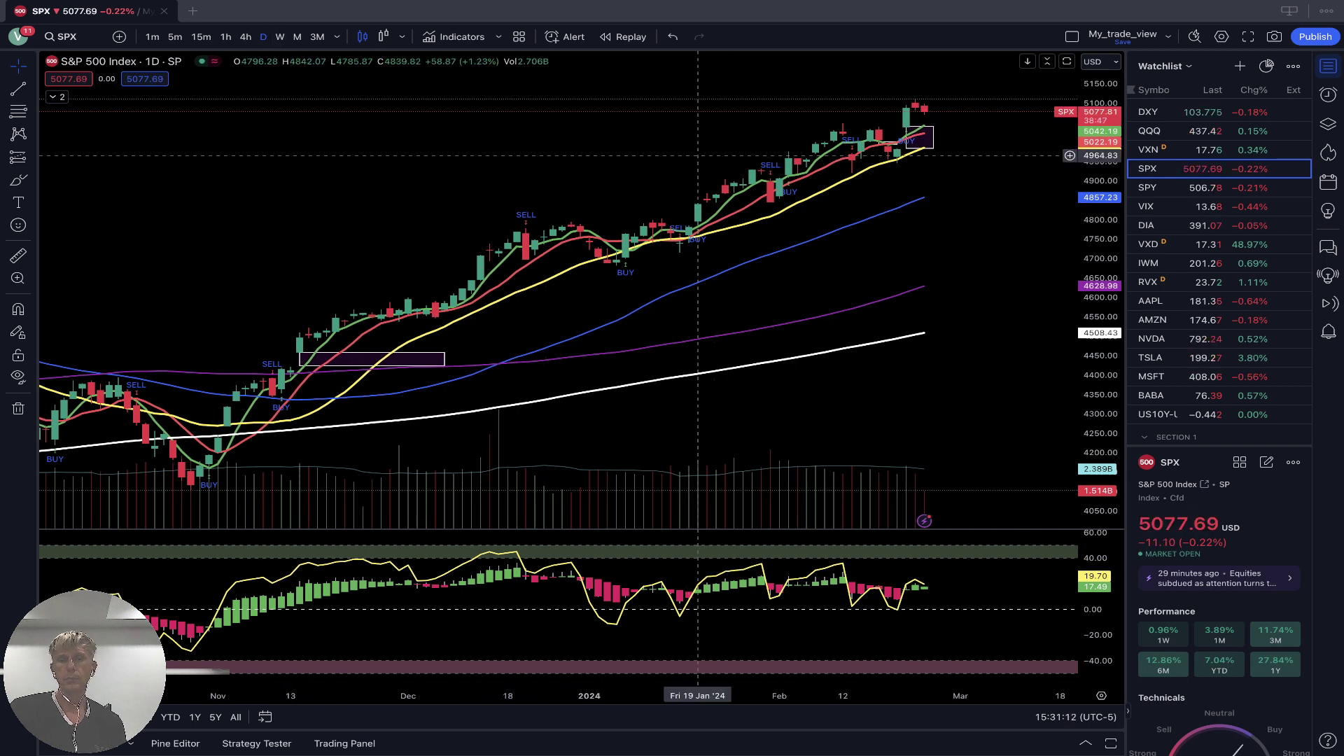
scroll(698, 156, right, 2)
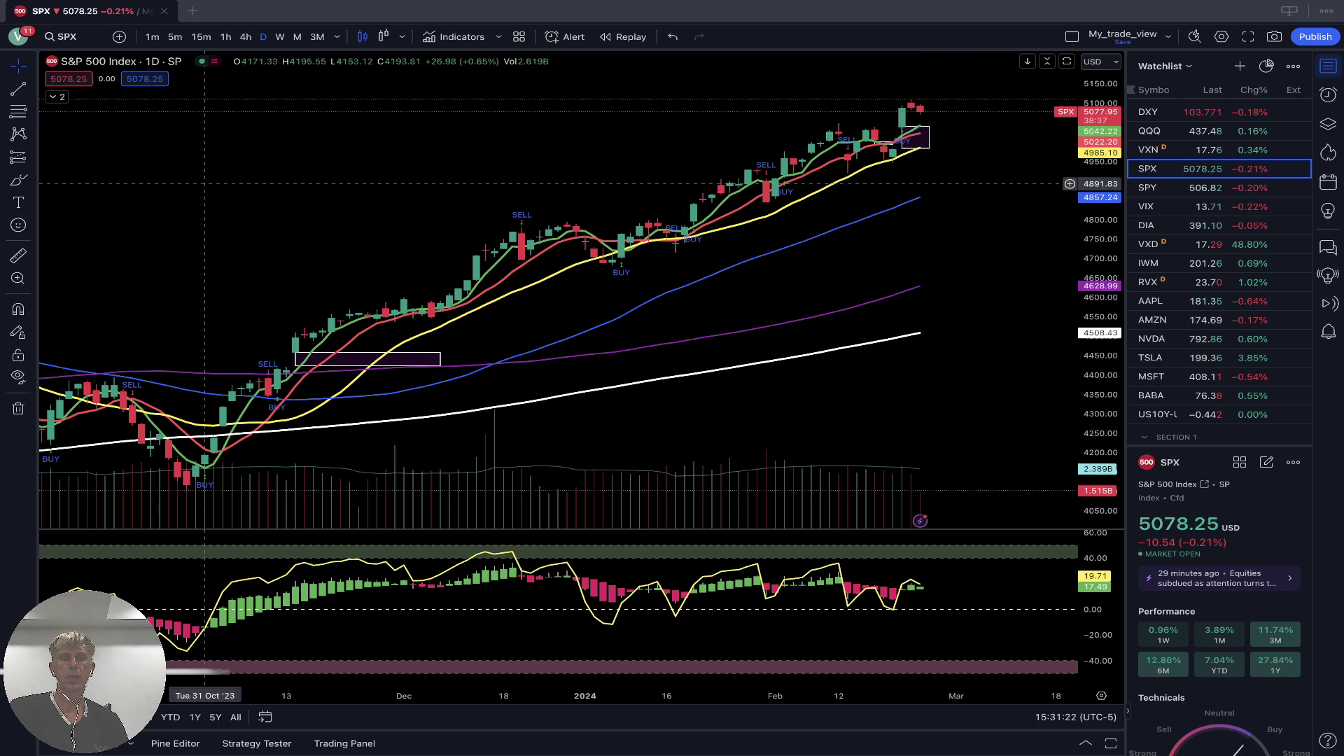
click(18, 89)
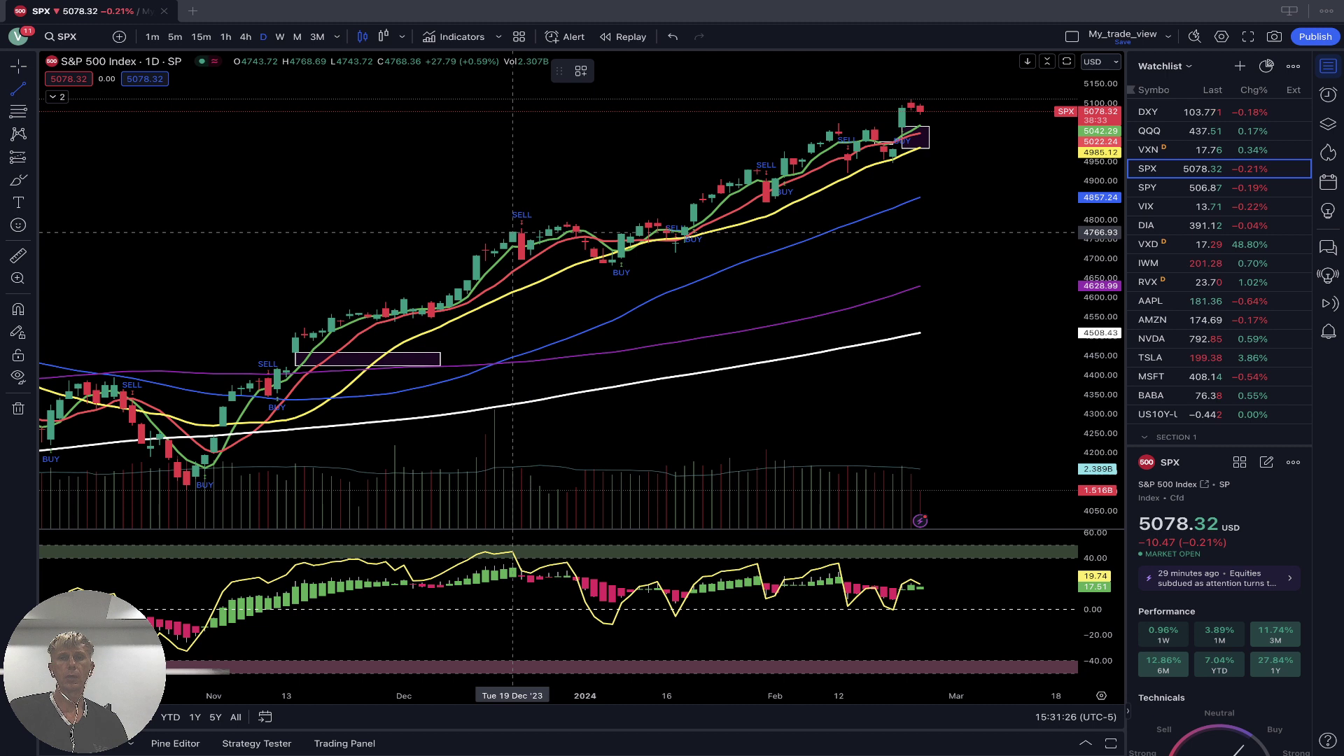
click(513, 232)
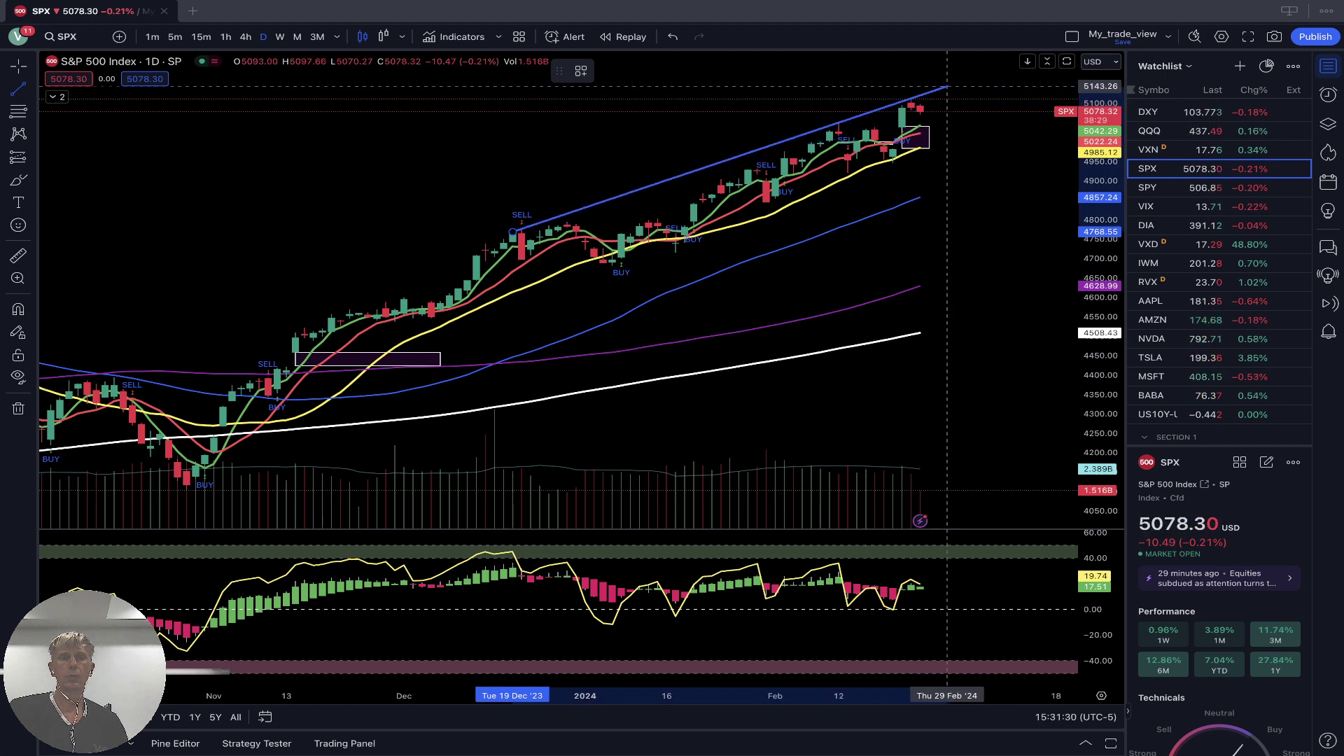
click(947, 87)
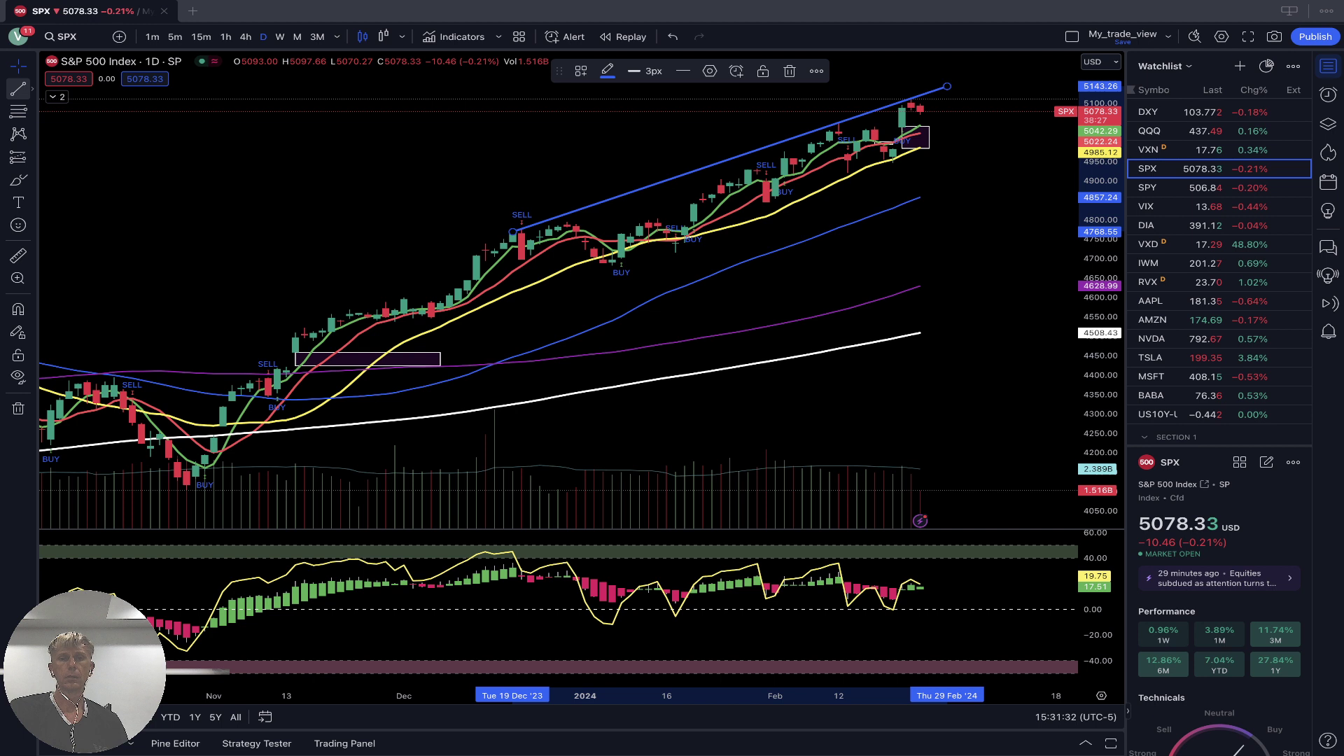
key(Escape)
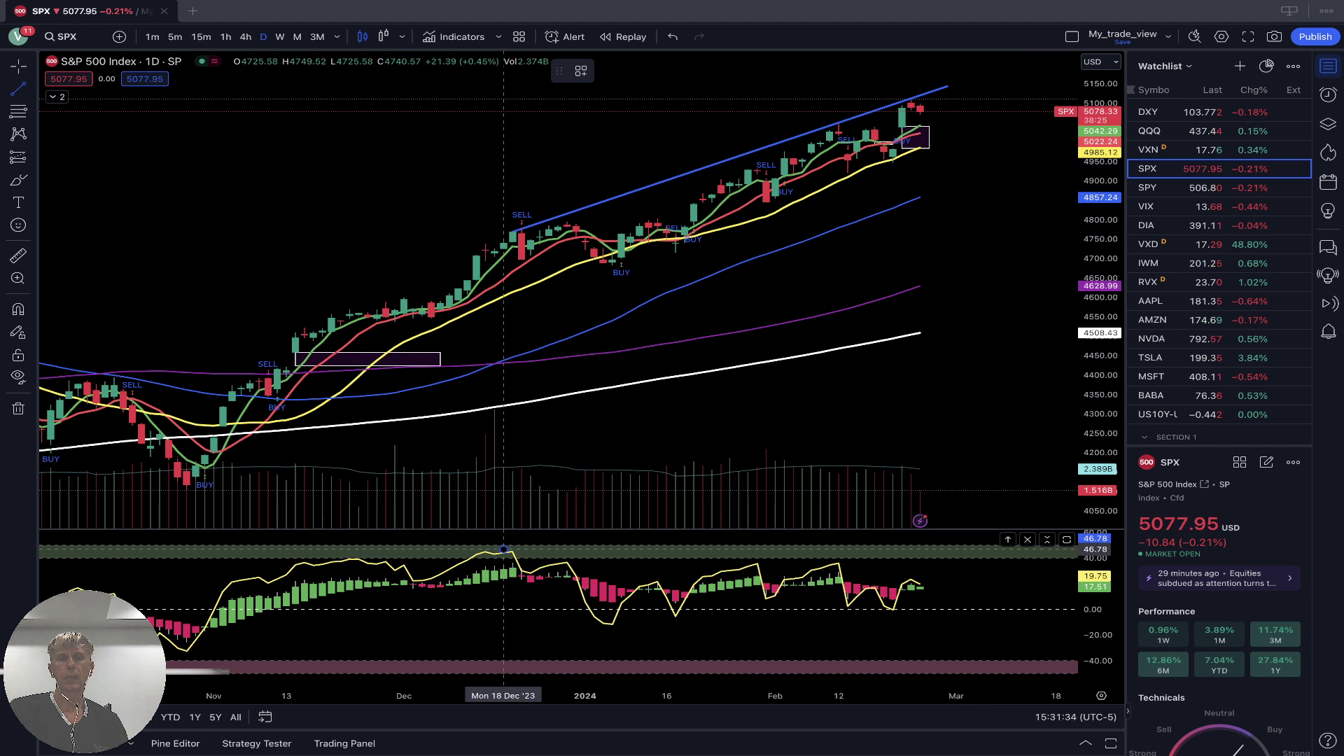
Add an SPX oscillator trend line from December to 29 Feb, check 4h and 1h, compare QQQ.
click(504, 549)
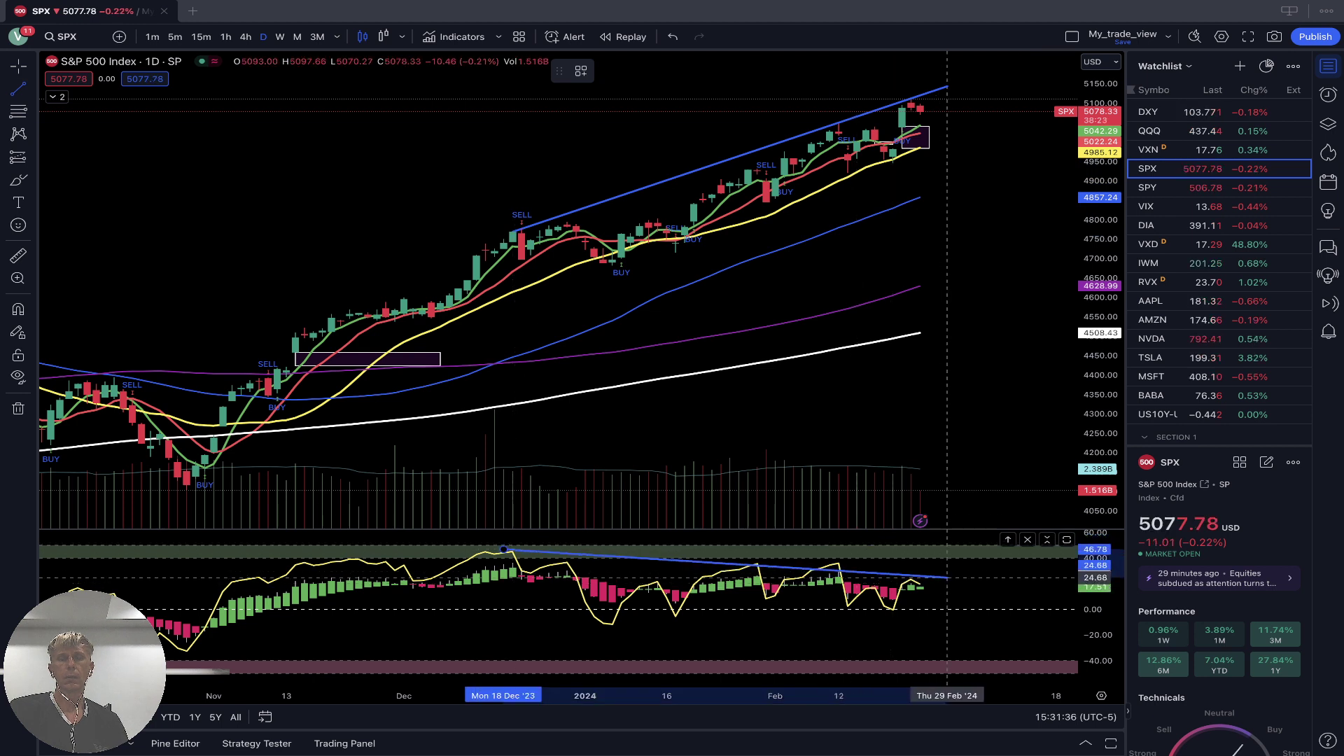
click(948, 569)
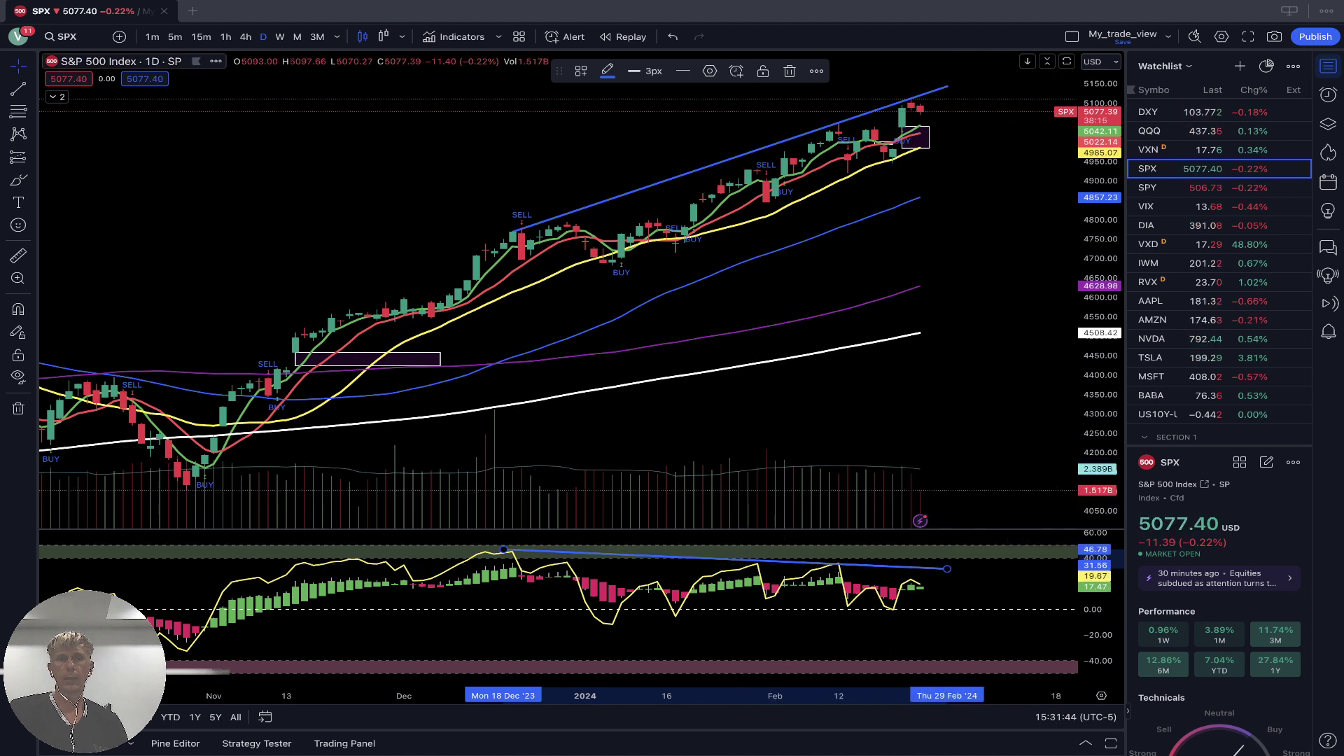
click(245, 37)
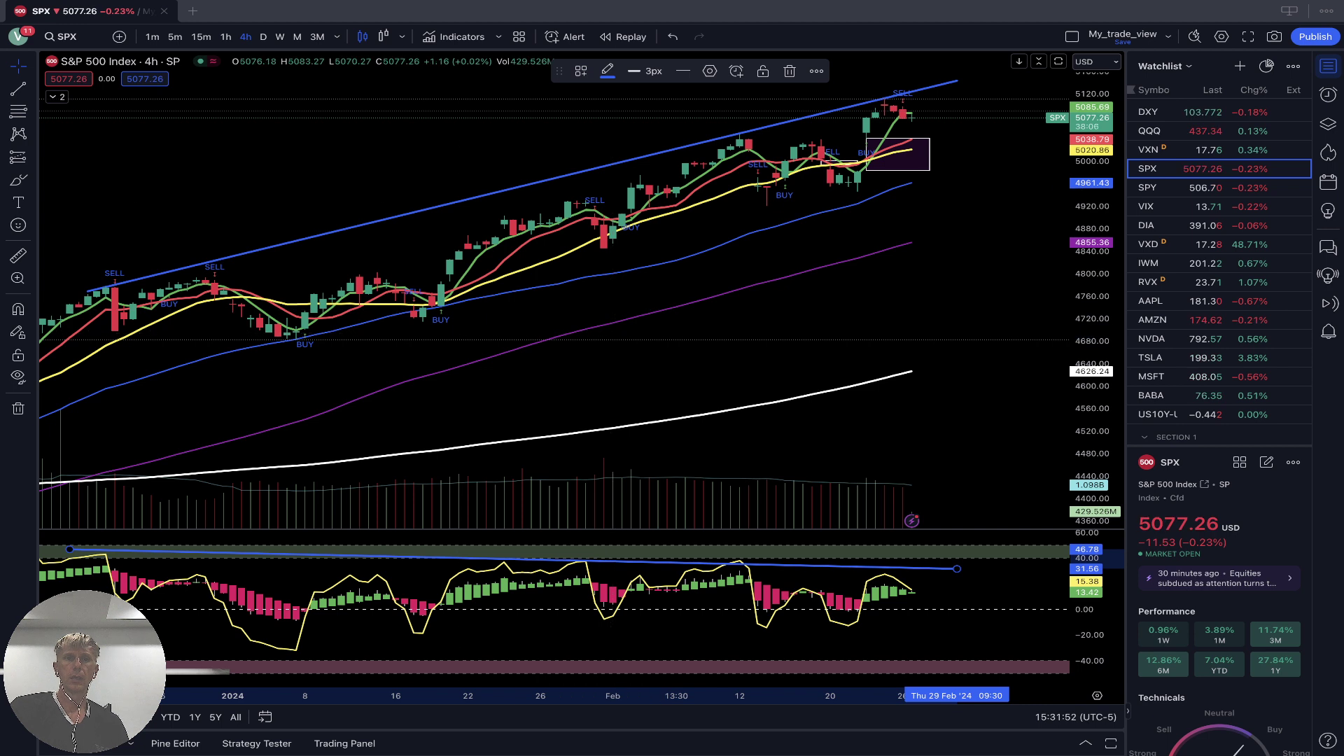
click(225, 36)
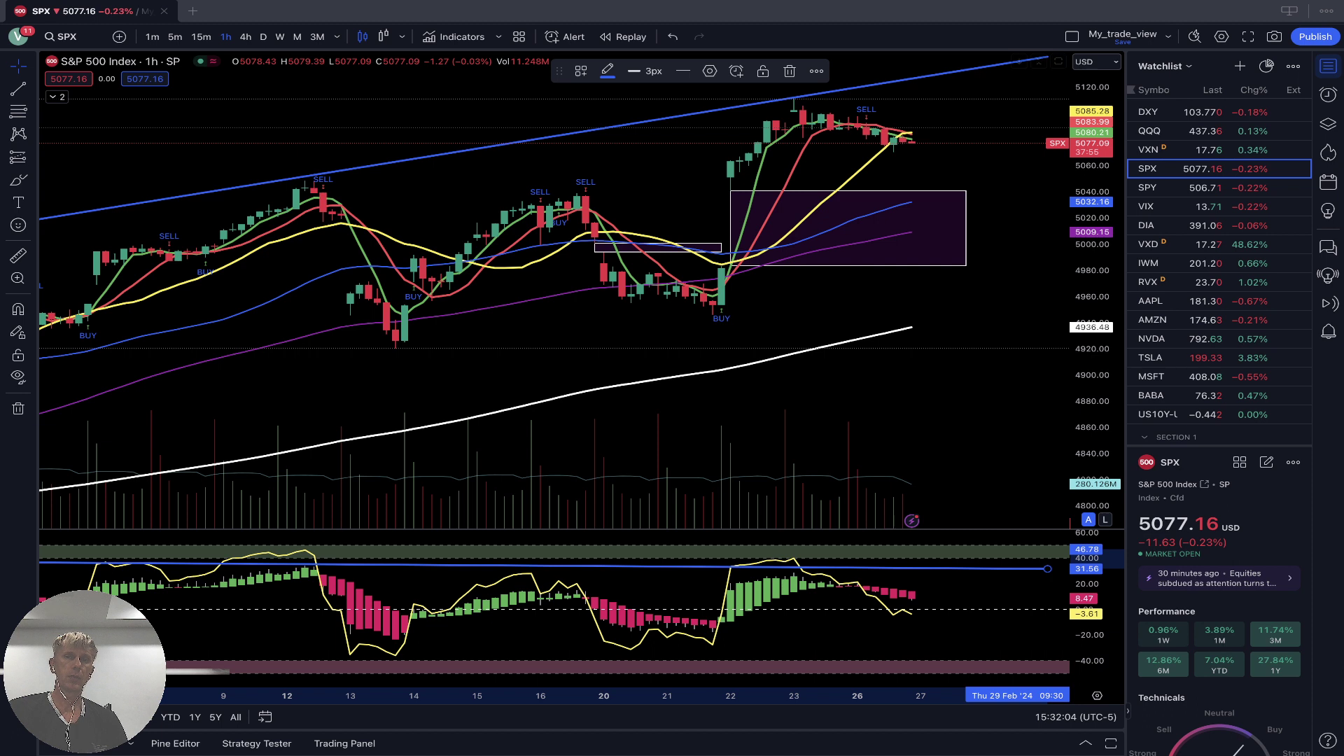
click(1162, 131)
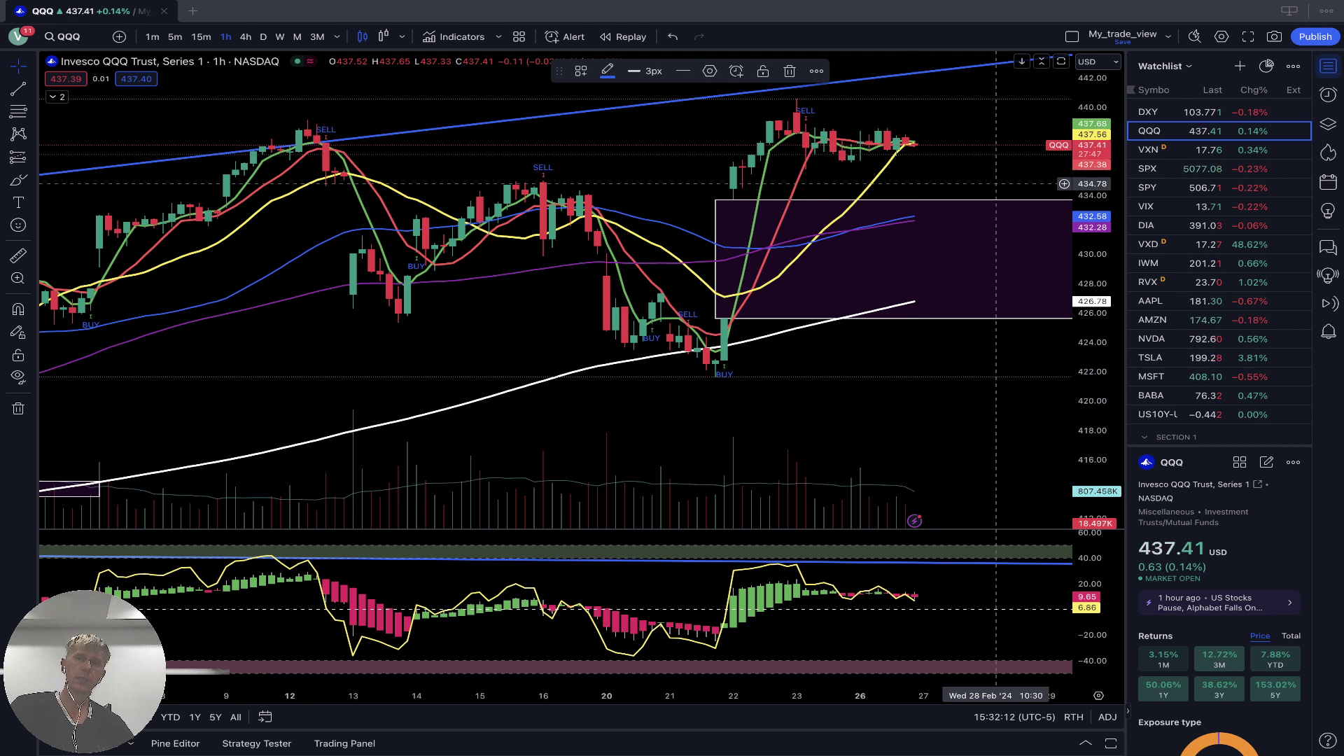
click(1183, 169)
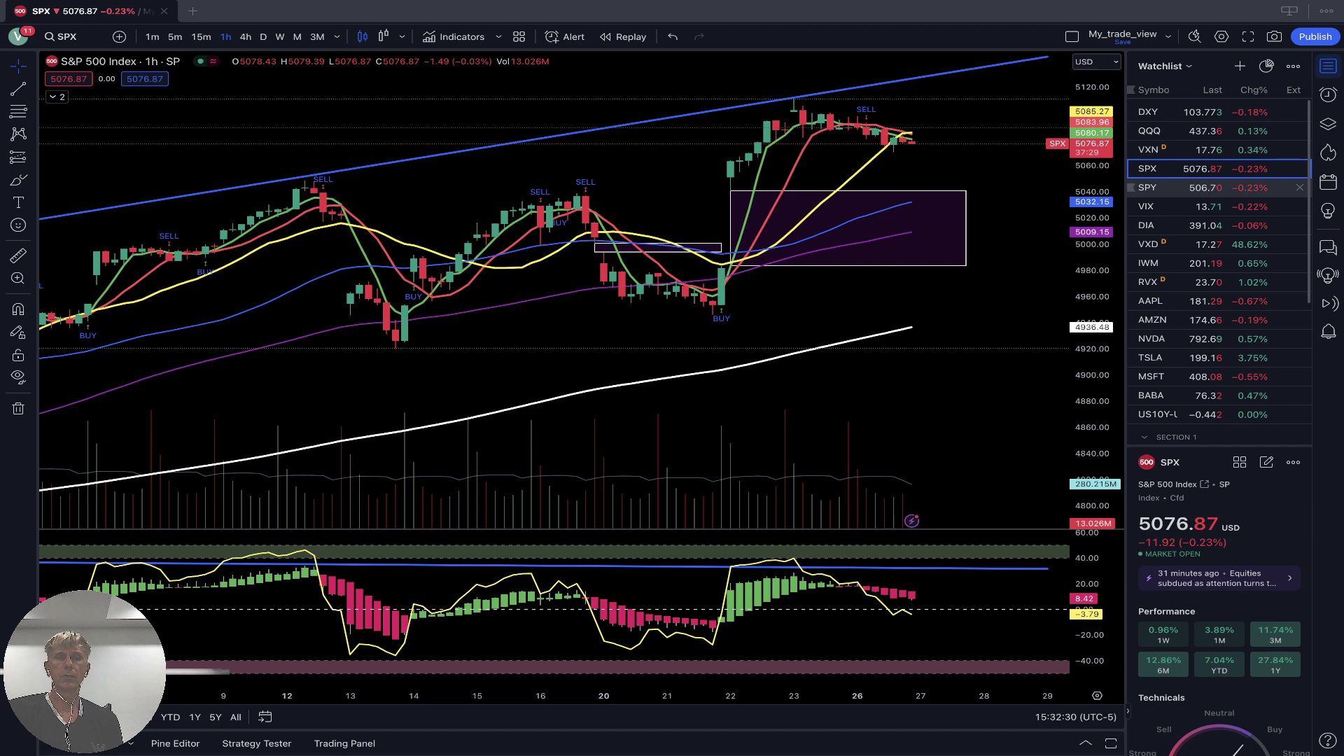
Switch SPX to daily candles, then view the VIX and DIA daily charts.
click(1131, 206)
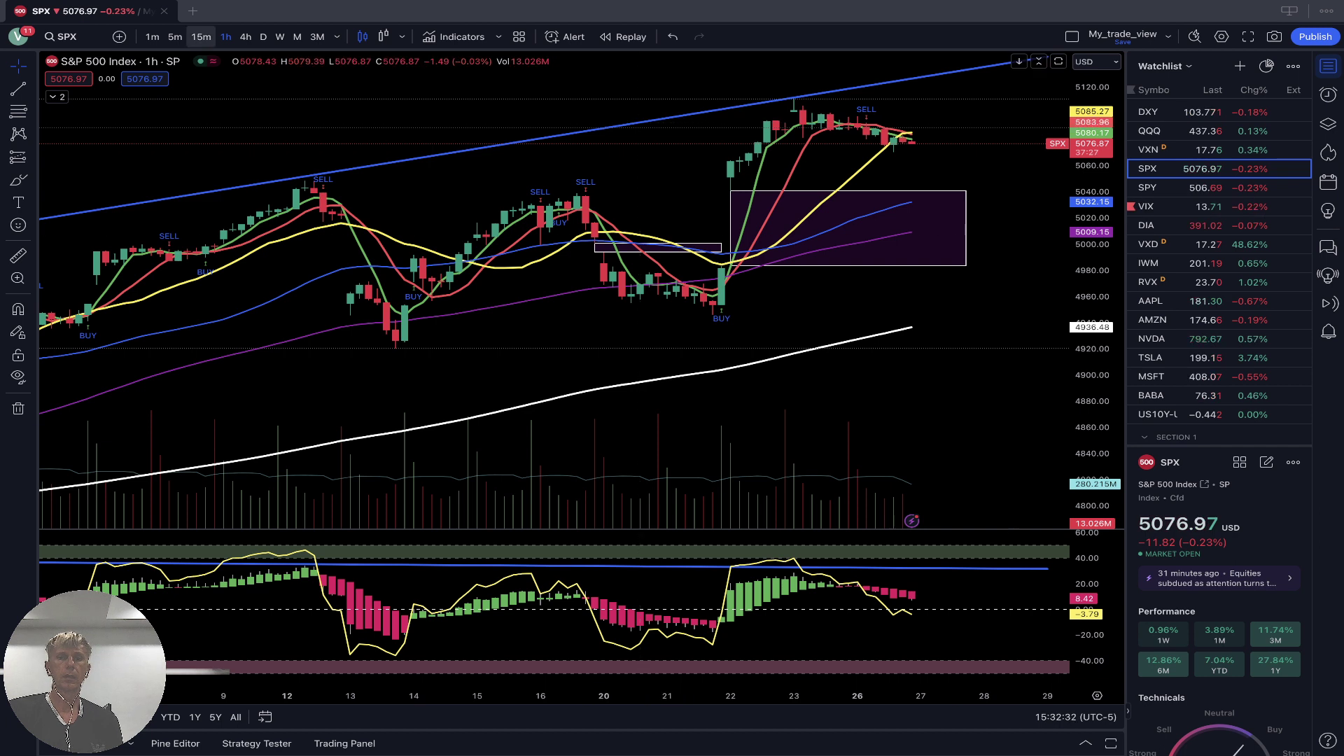
click(263, 37)
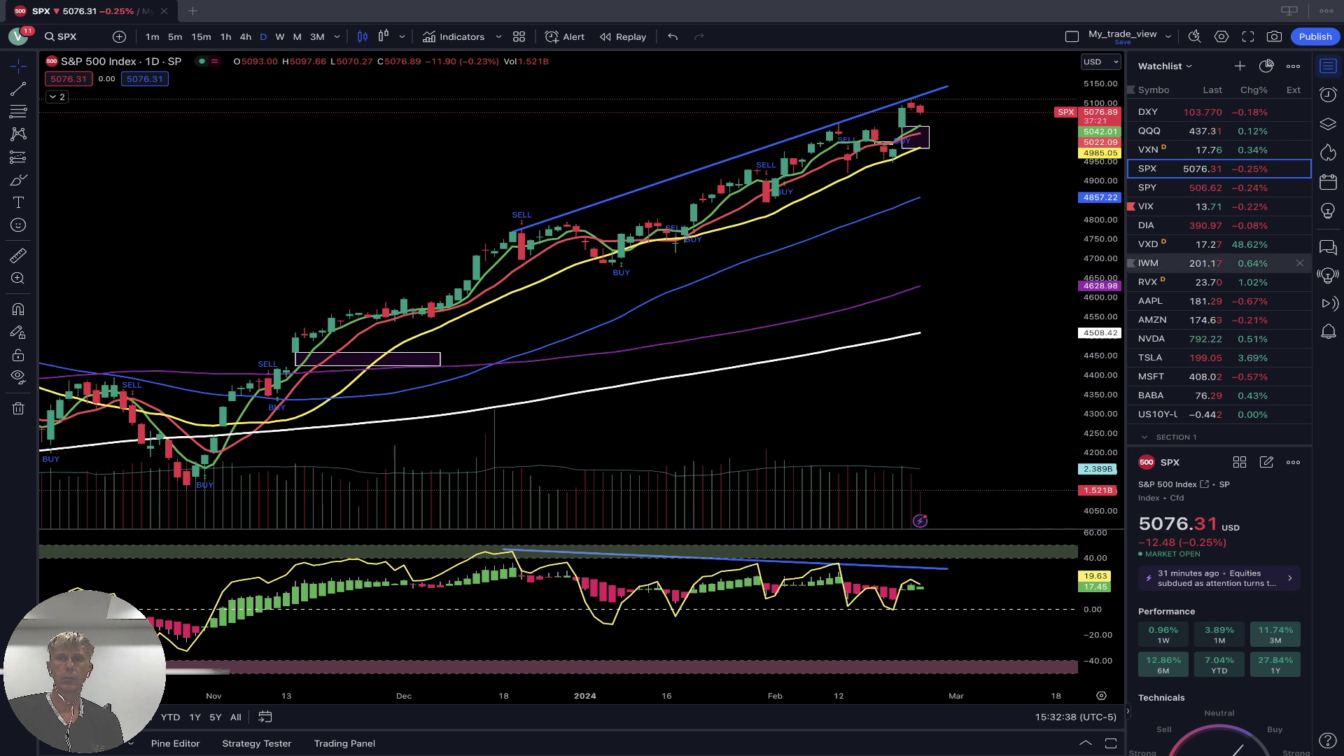
click(1176, 206)
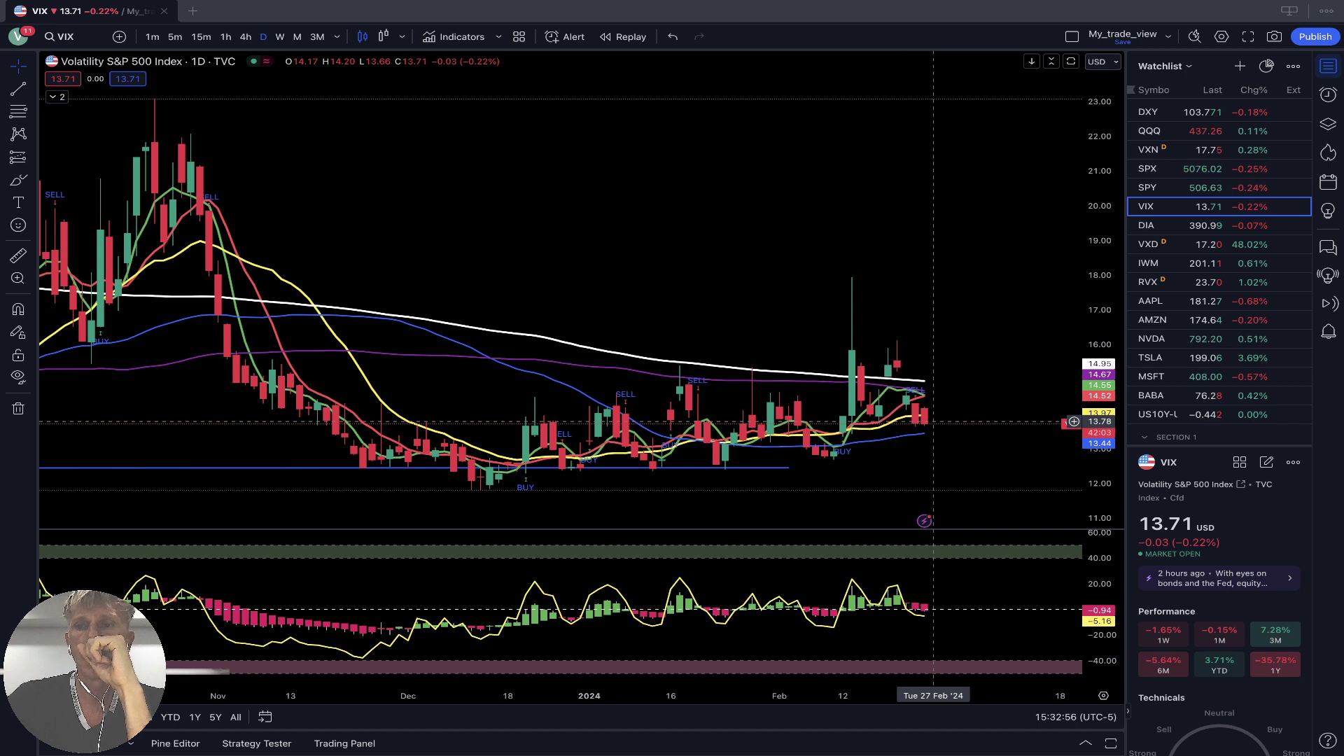
click(1147, 225)
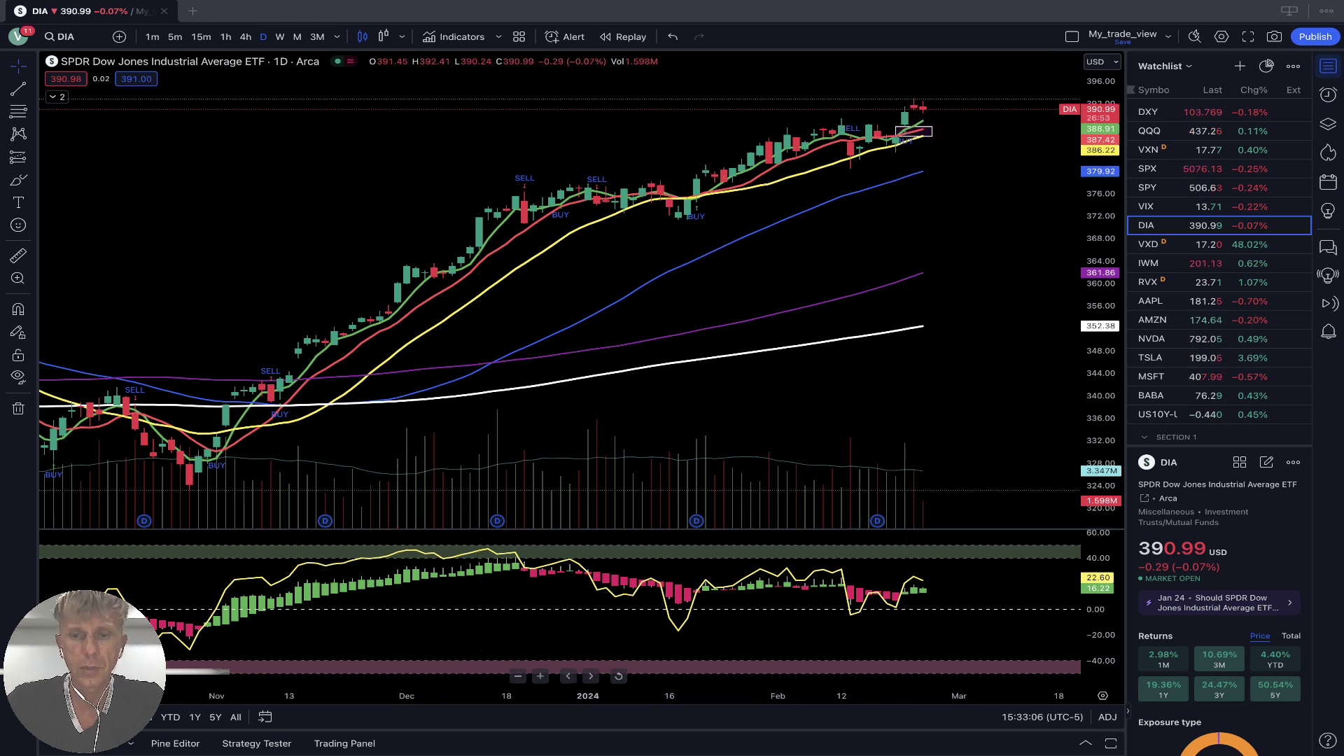
Draw blue trend lines across DIA's daily highs and descending oscillator peaks from December.
scroll(552, 616, up, 3)
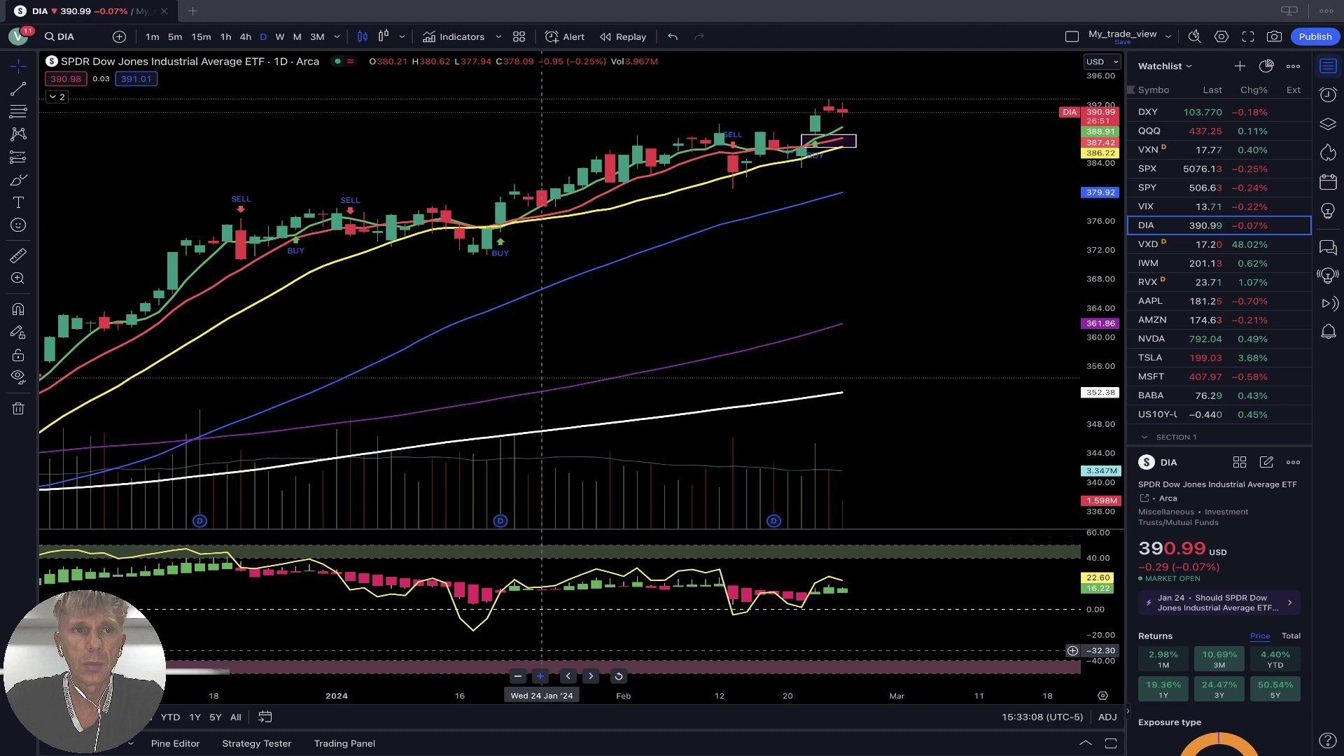
click(18, 88)
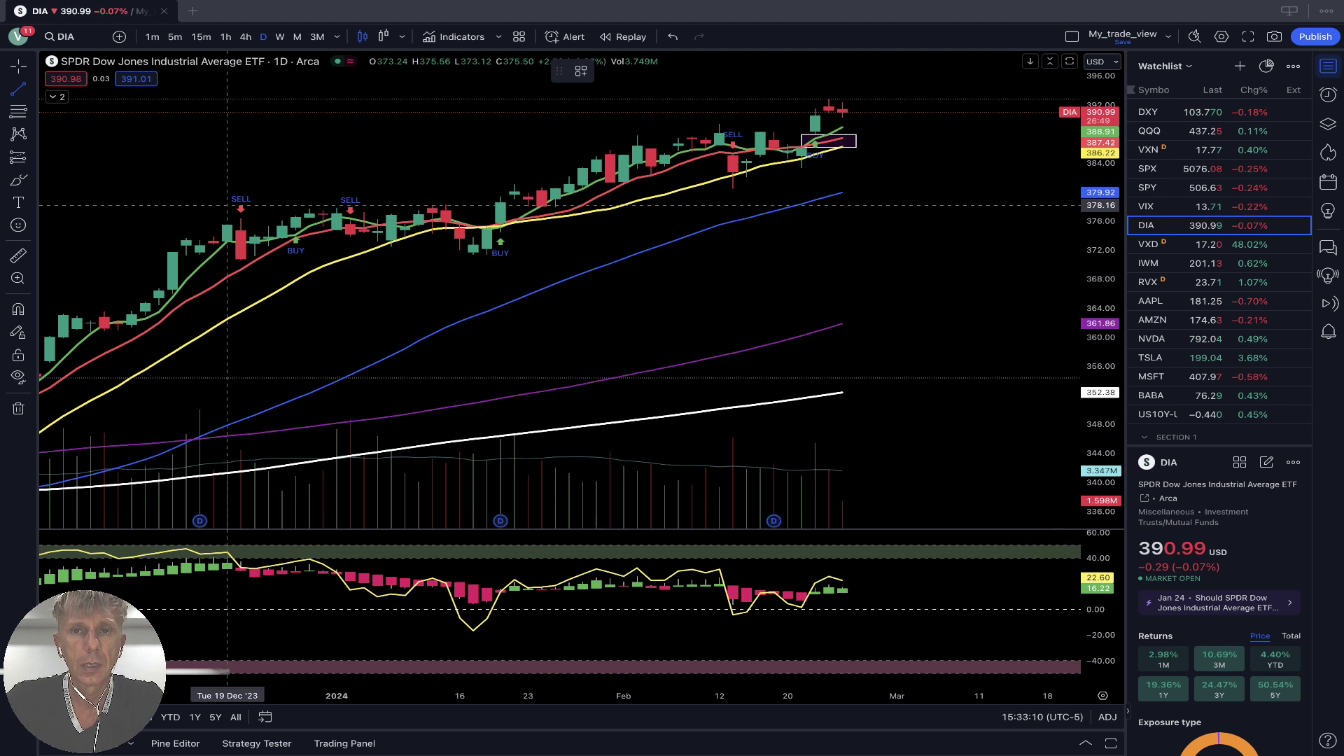
click(227, 222)
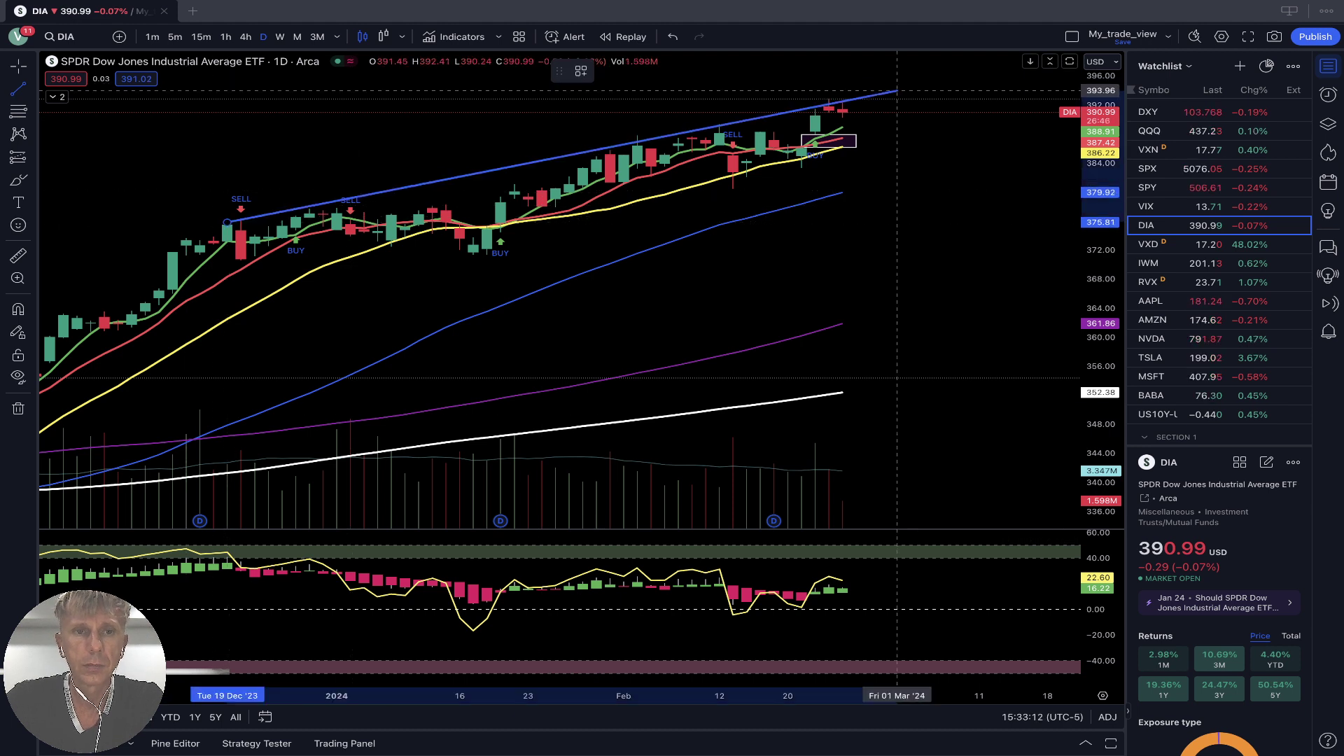
click(897, 85)
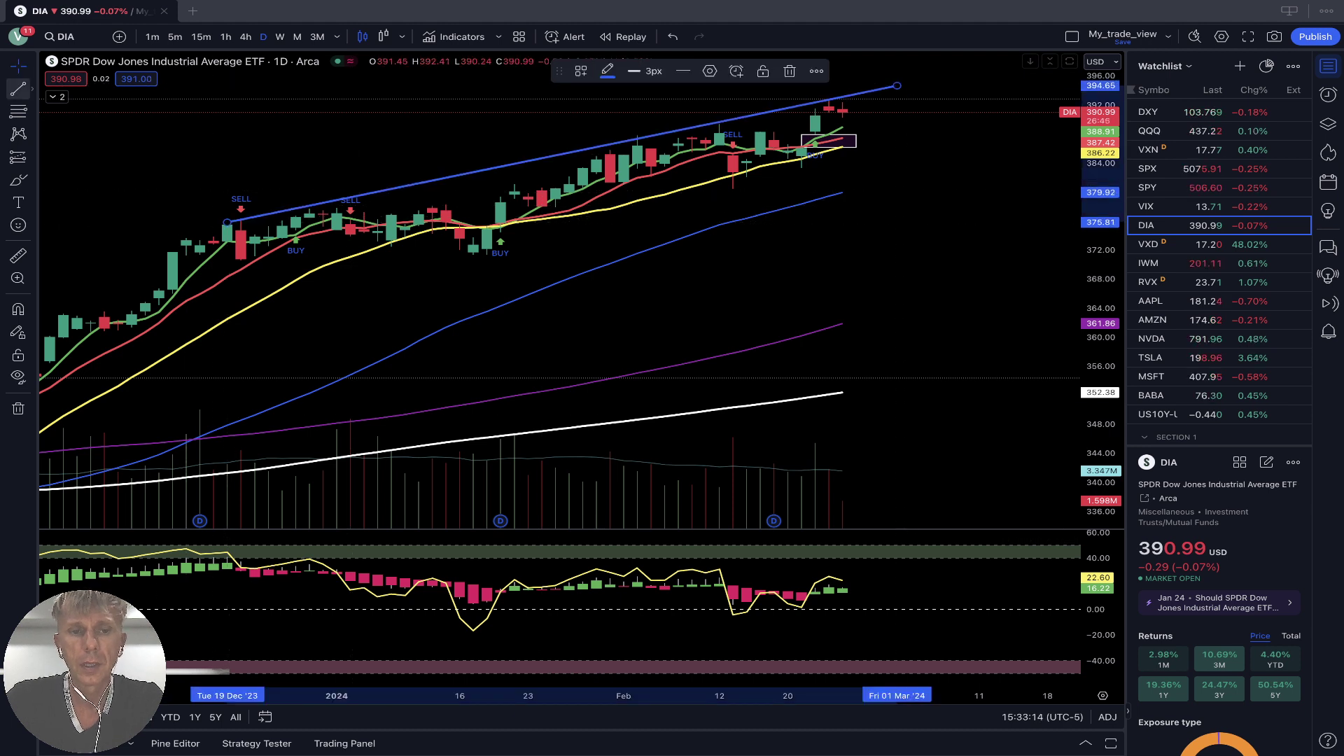
key(Escape)
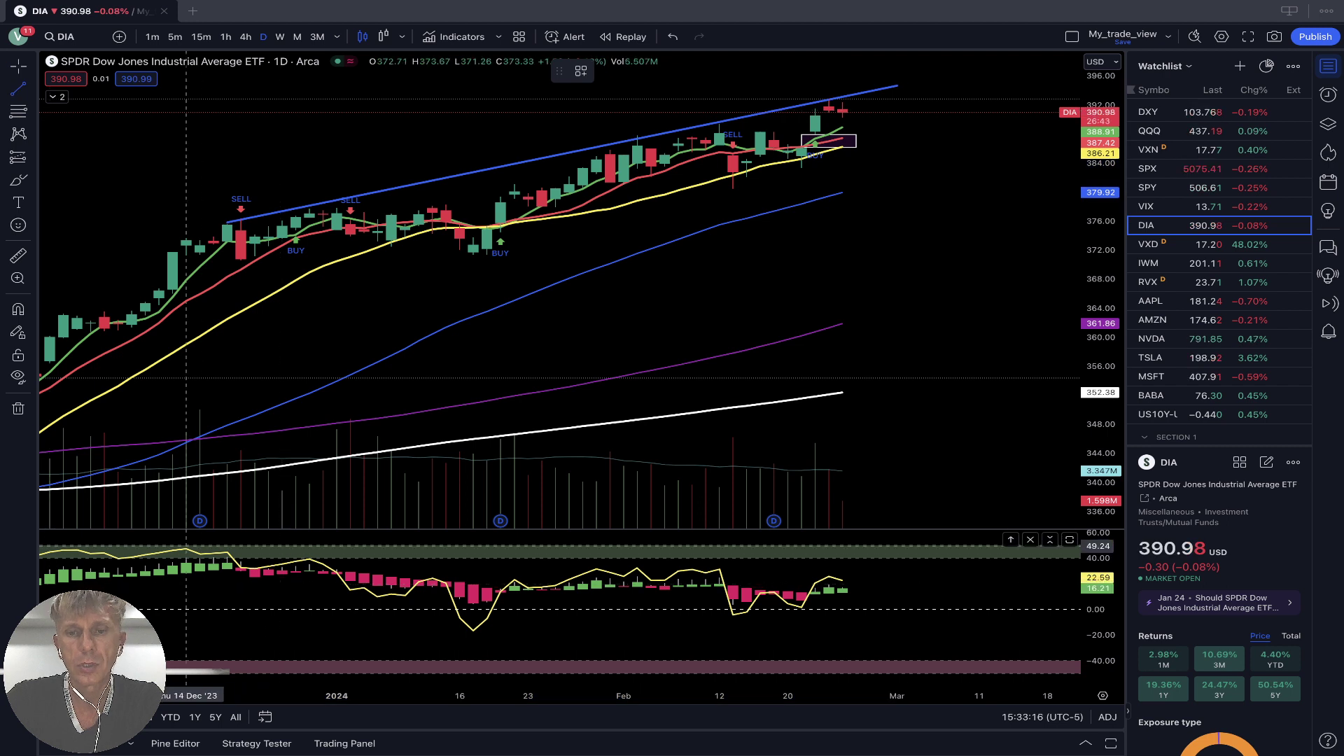
click(186, 546)
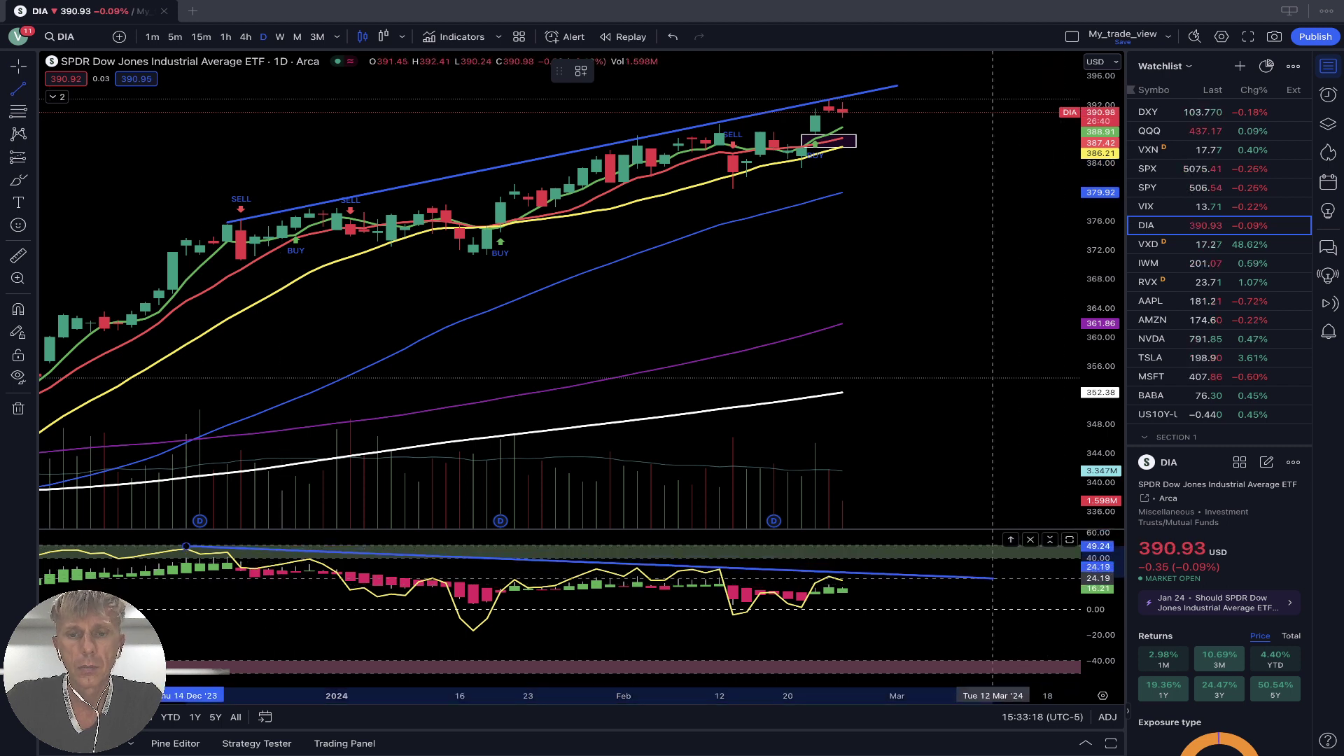
click(993, 580)
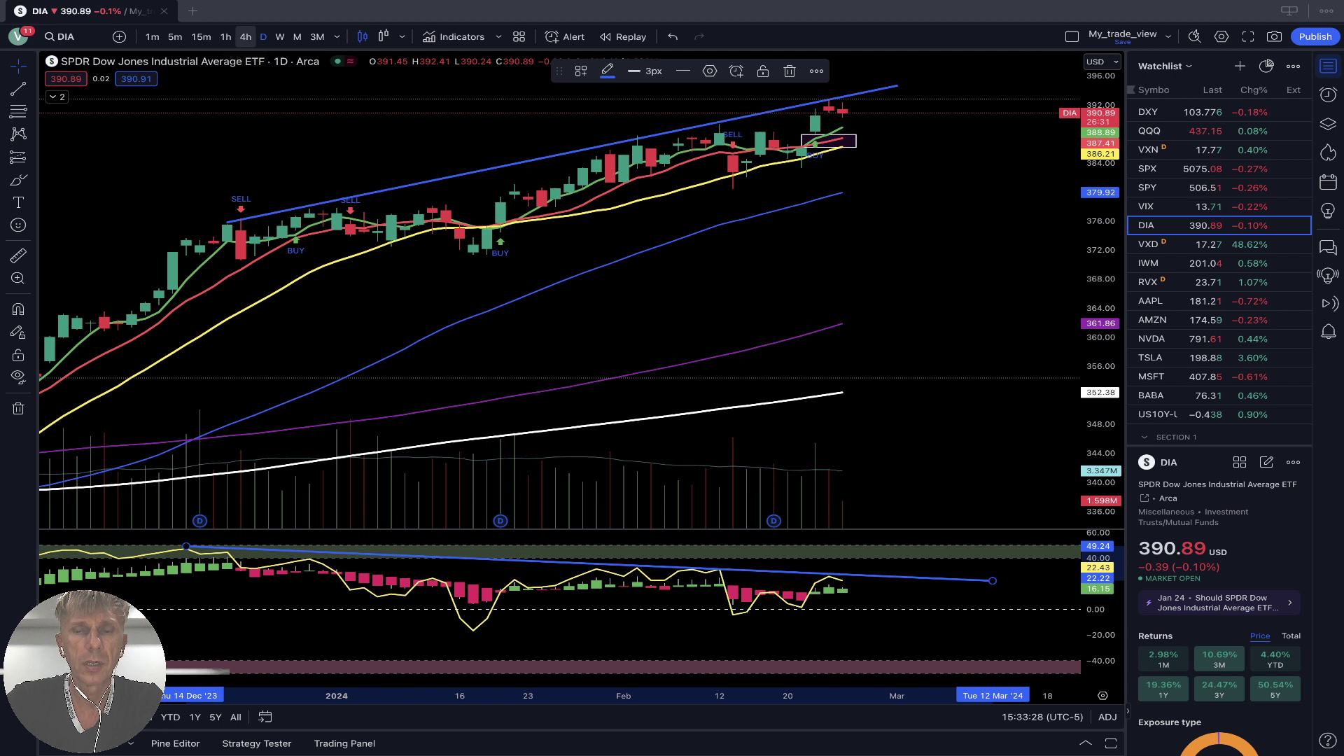
Check DIA on 4-hour and hourly candles, then load IWM.
click(245, 36)
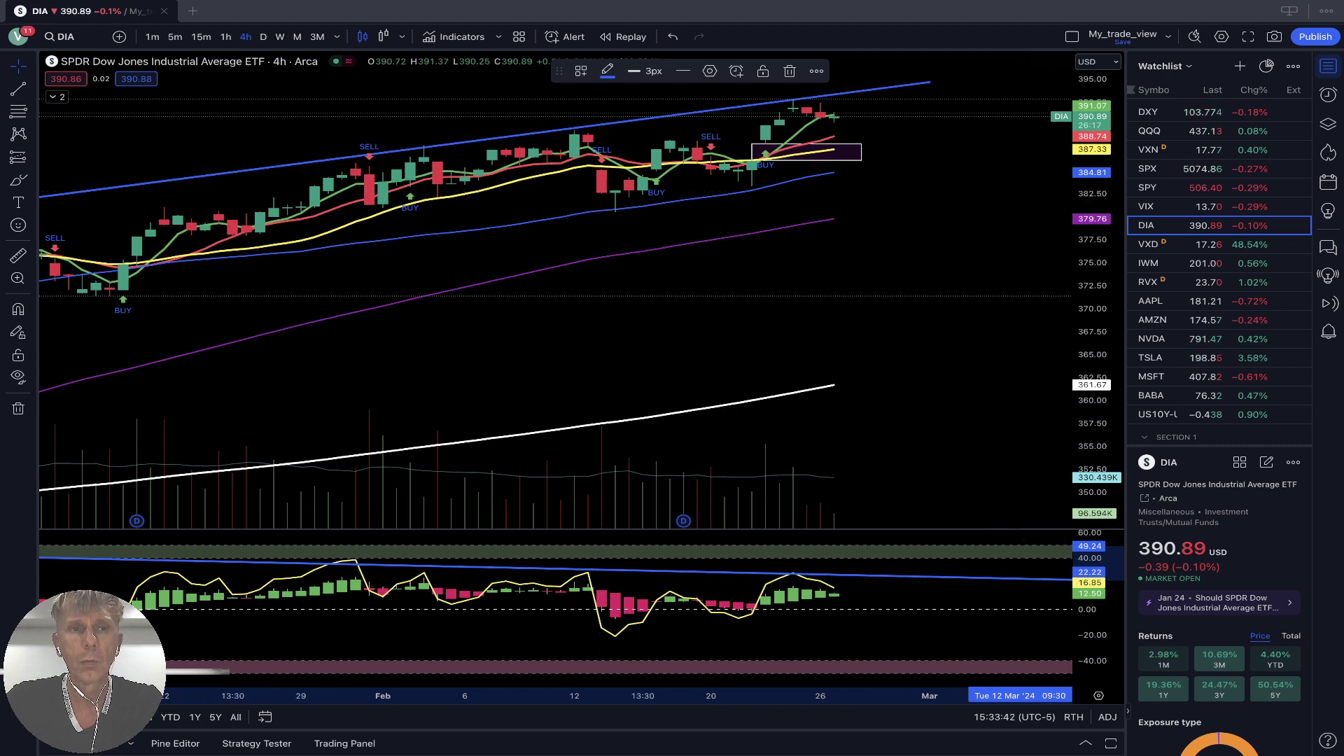
click(225, 36)
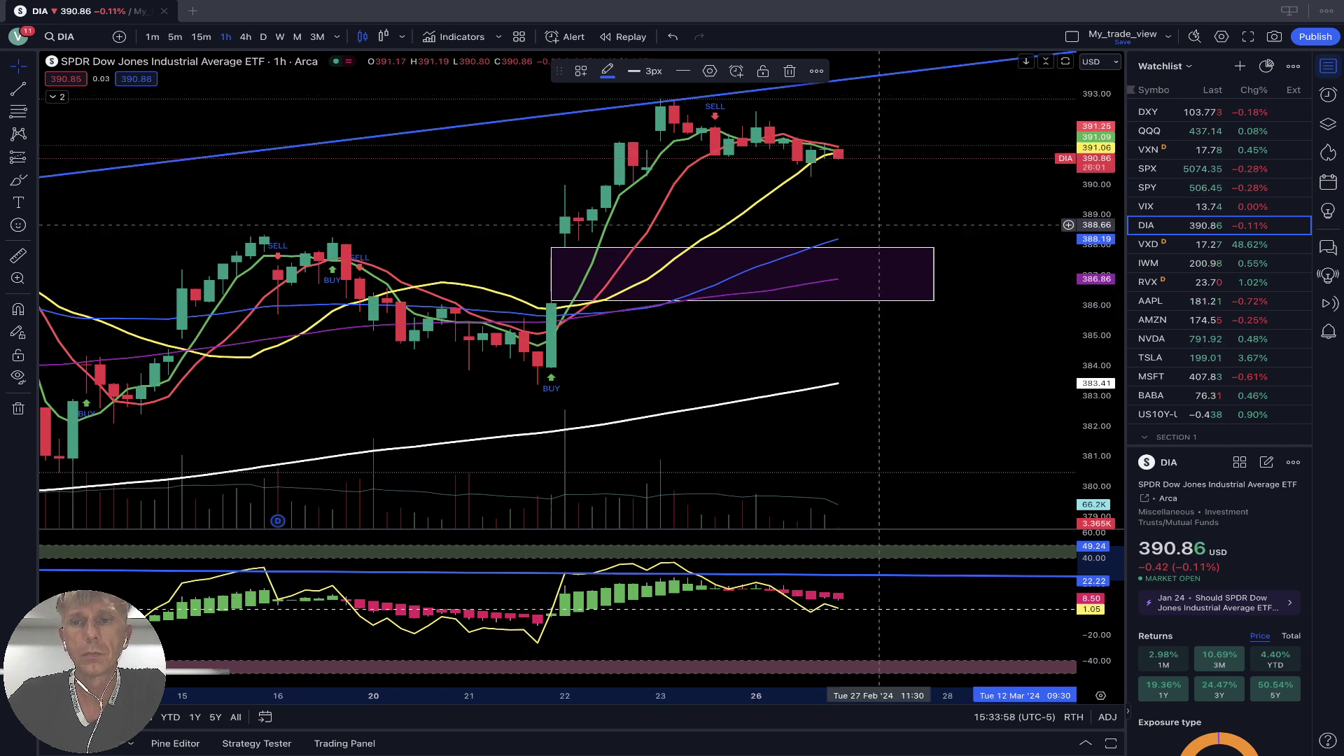
click(1162, 263)
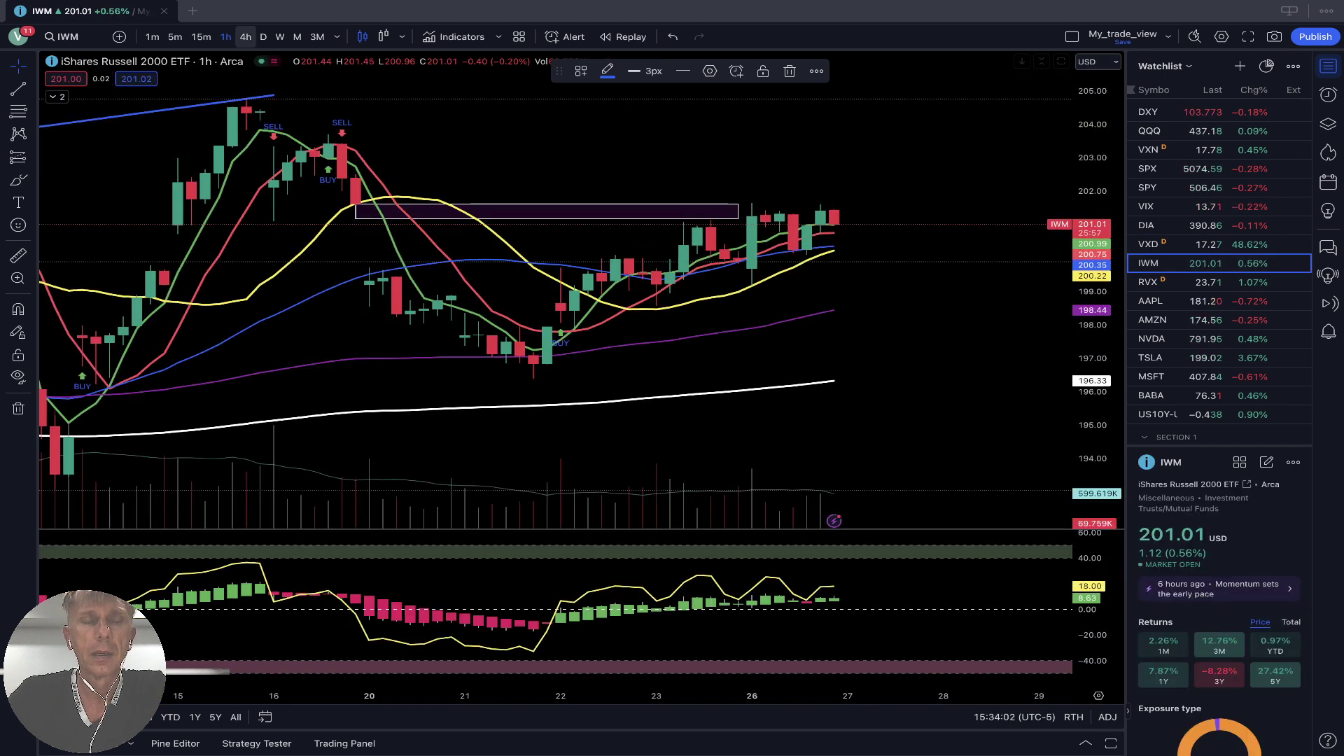
Cycle IWM through daily, hourly, daily, 4-hour and hourly candles, then load AAPL.
click(263, 36)
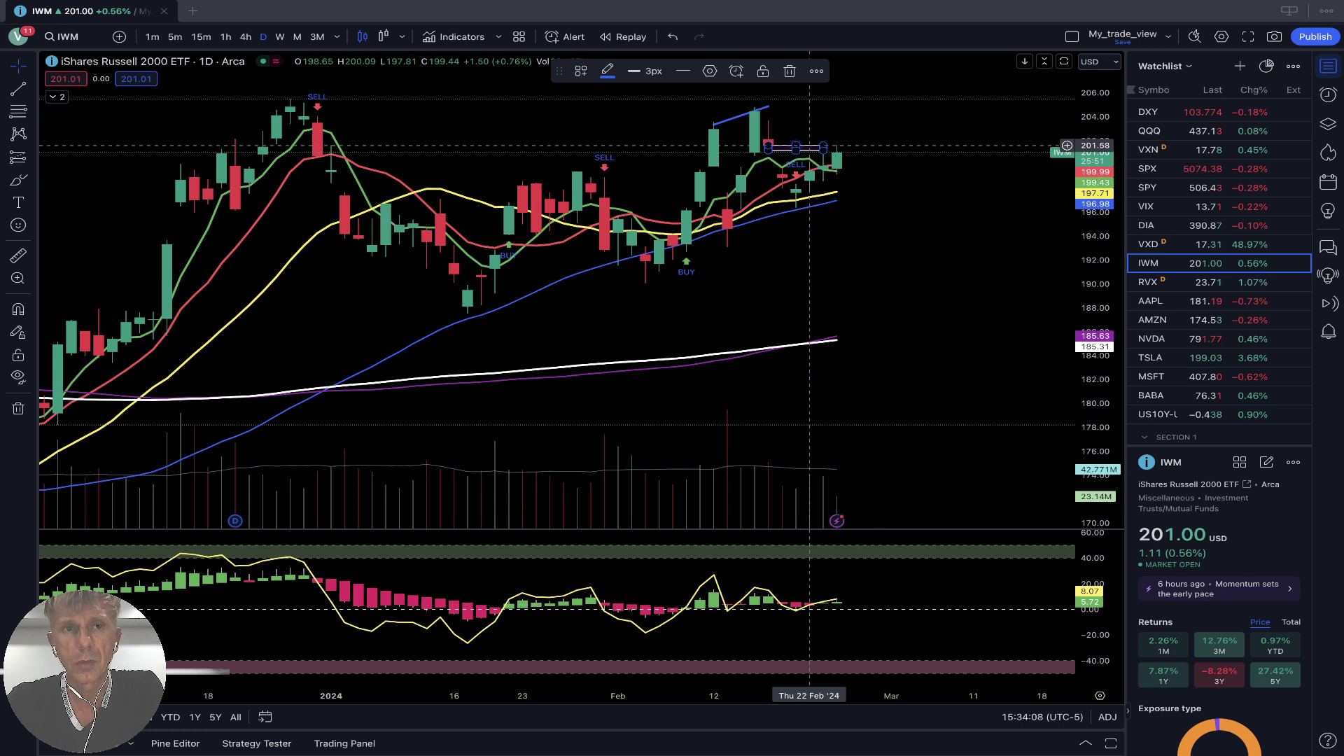
click(226, 36)
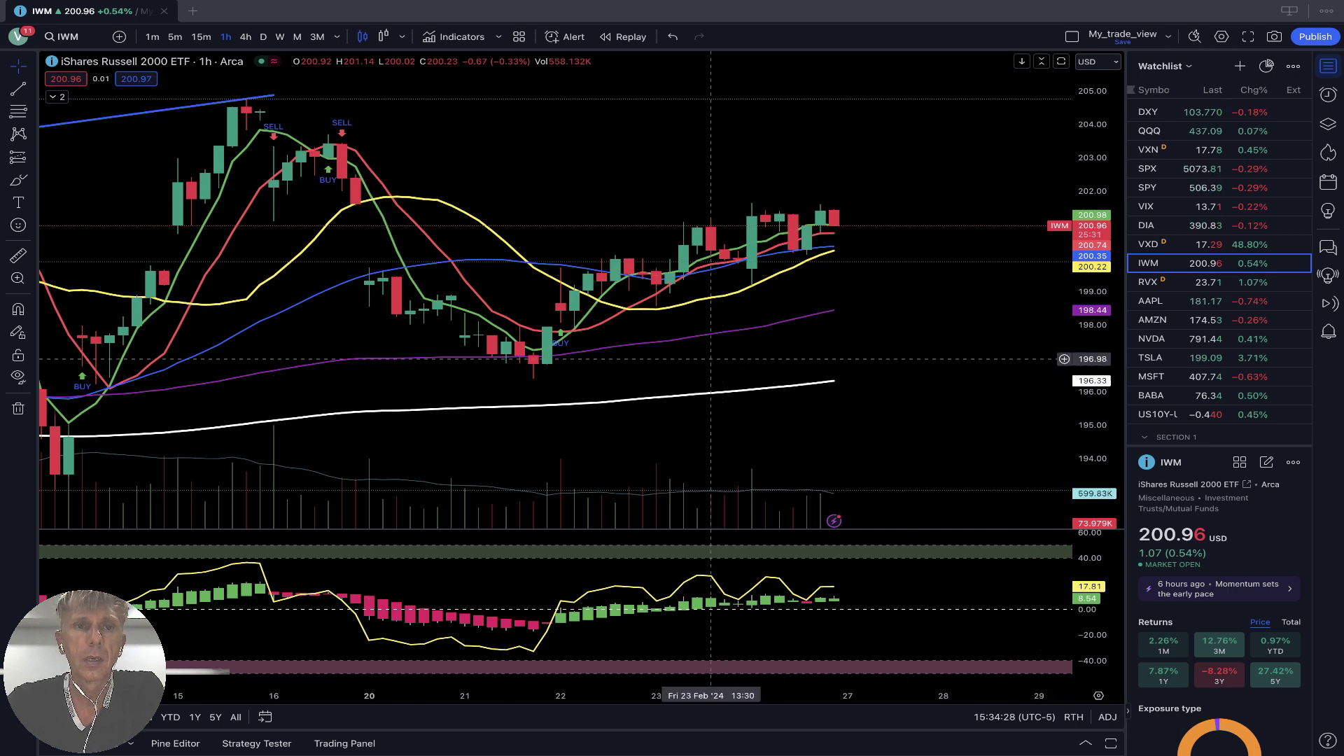
click(264, 36)
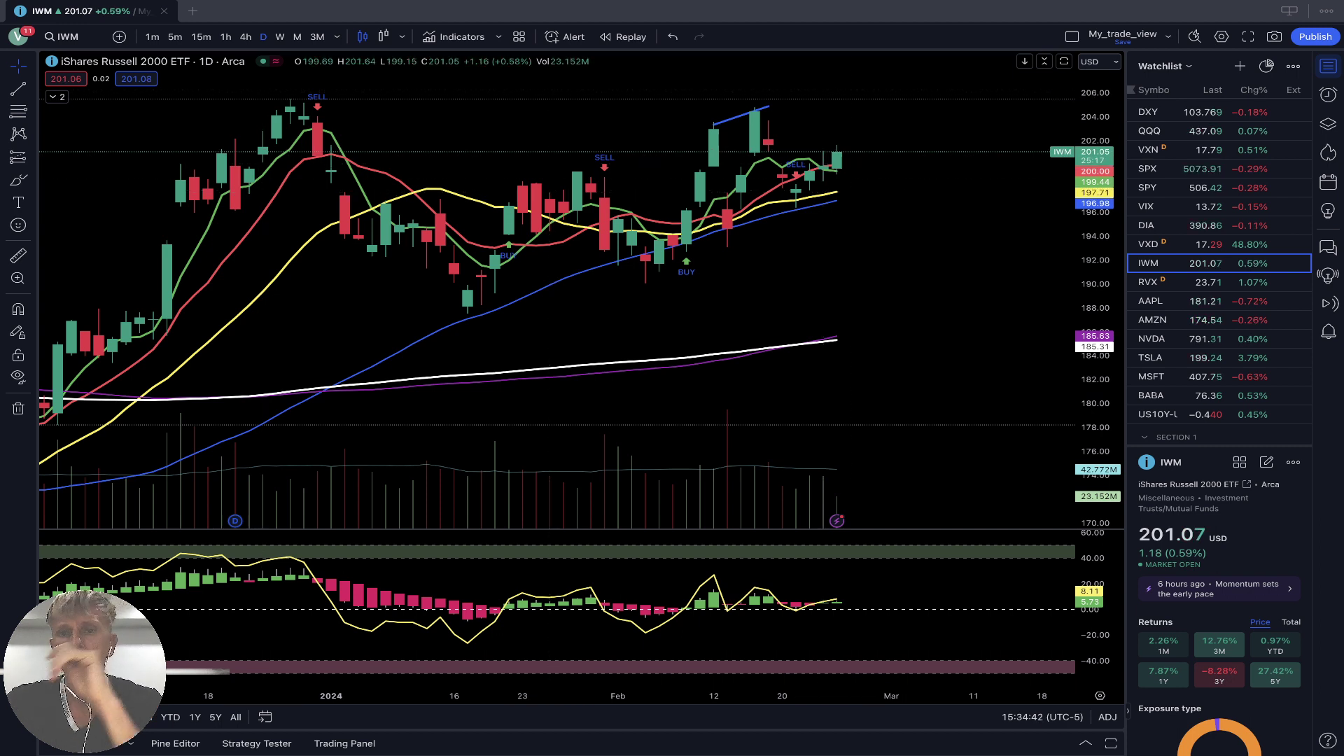
click(246, 36)
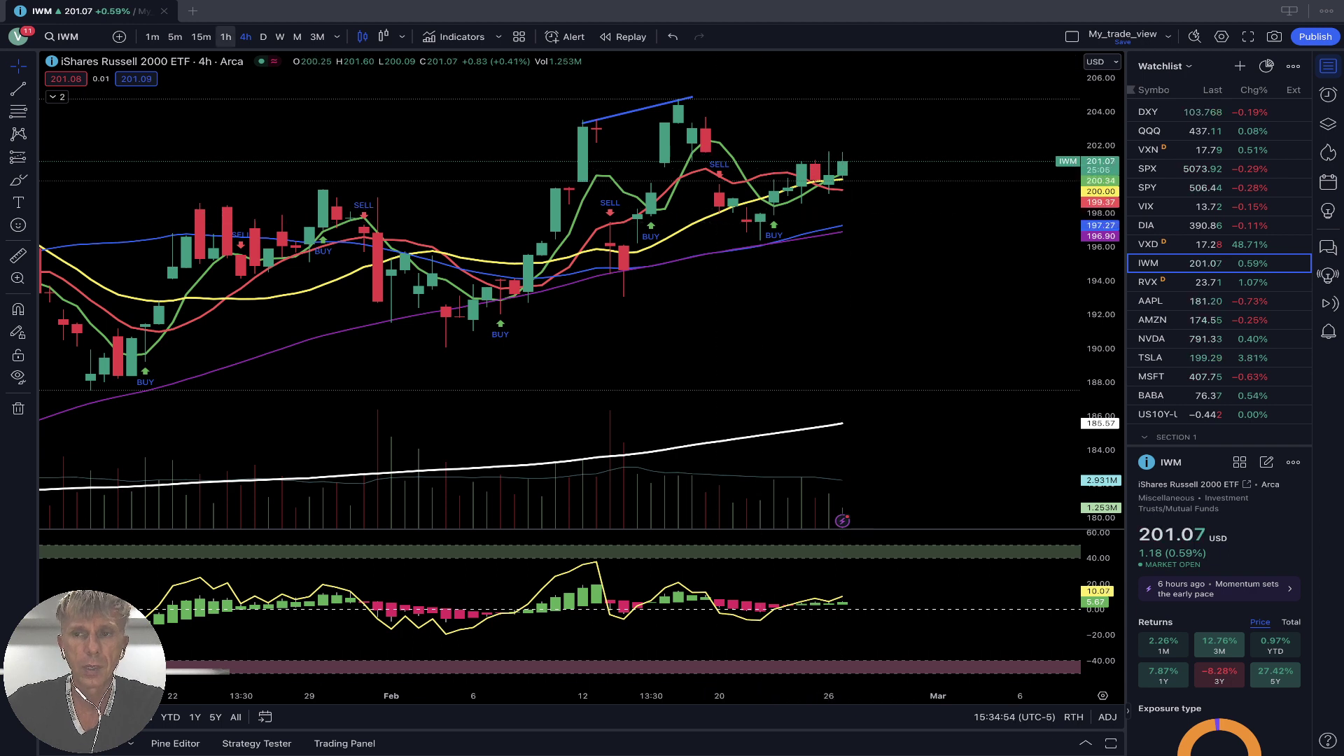
click(226, 36)
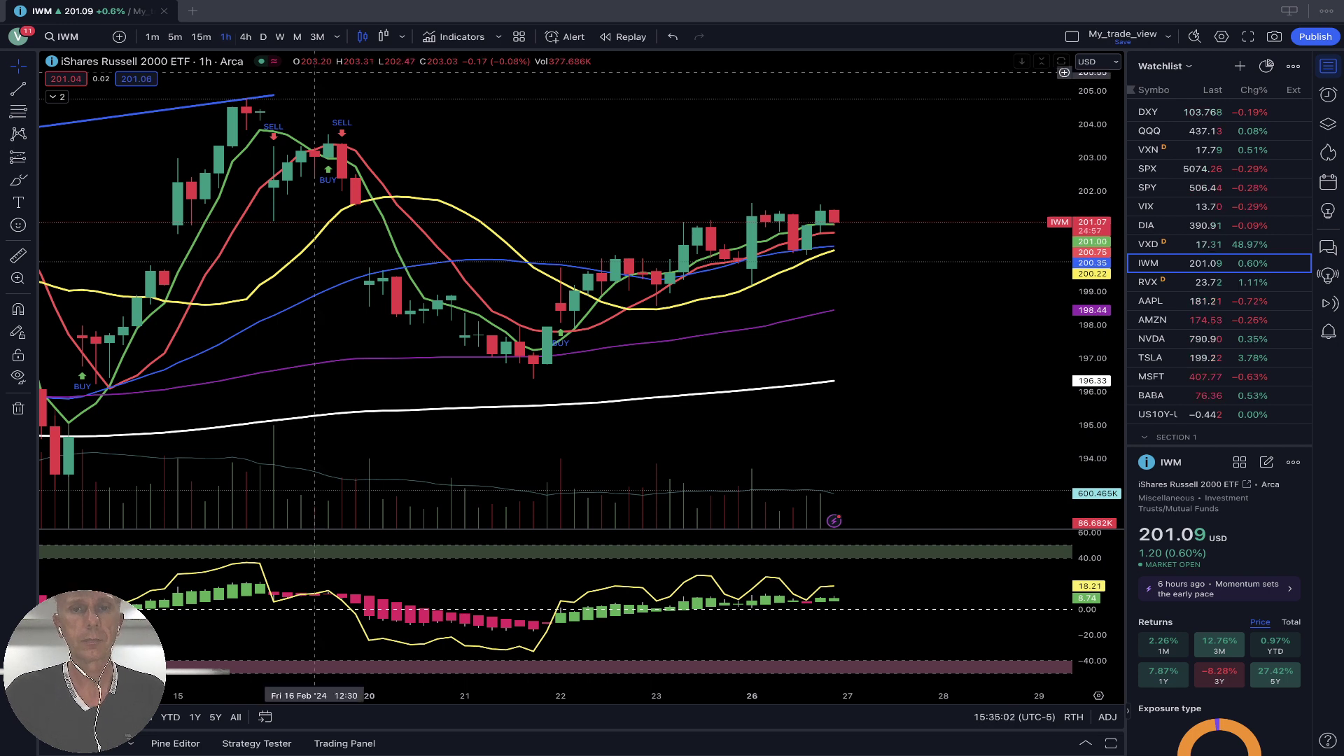
scroll(574, 210, left, 3)
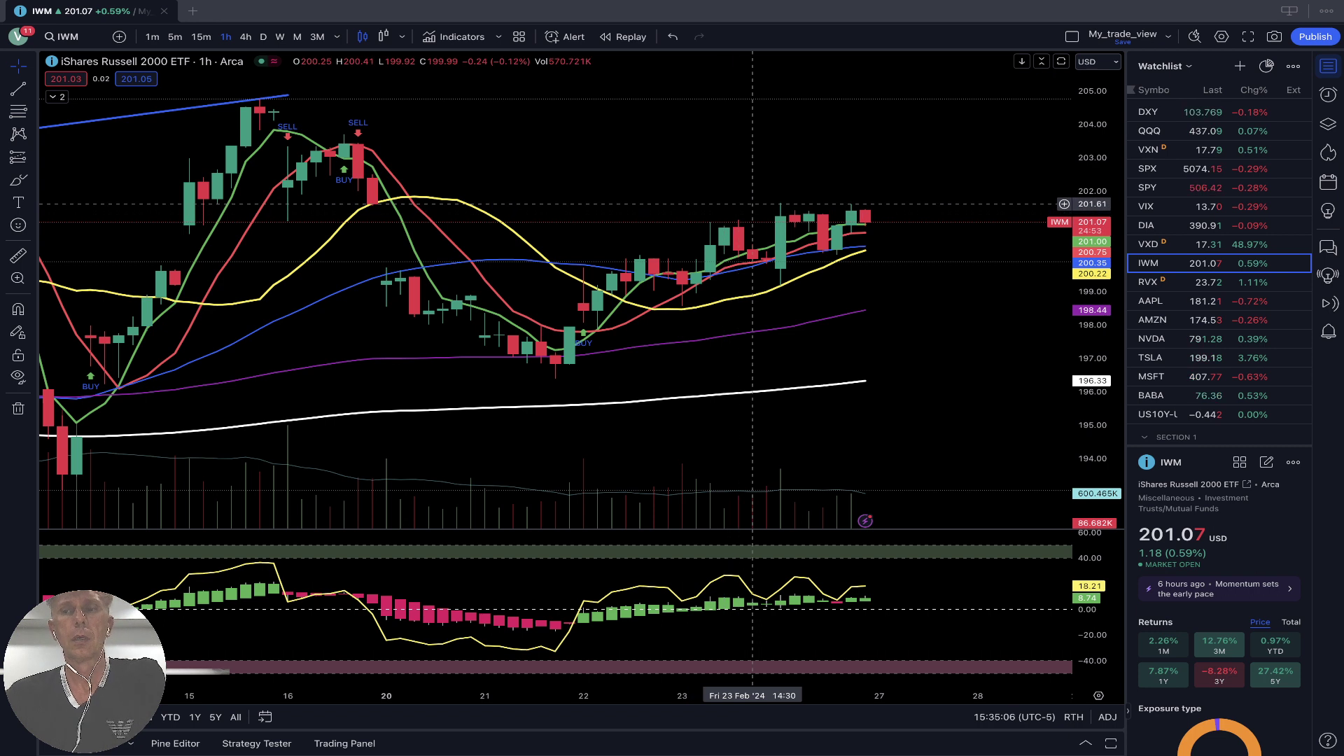
click(1176, 301)
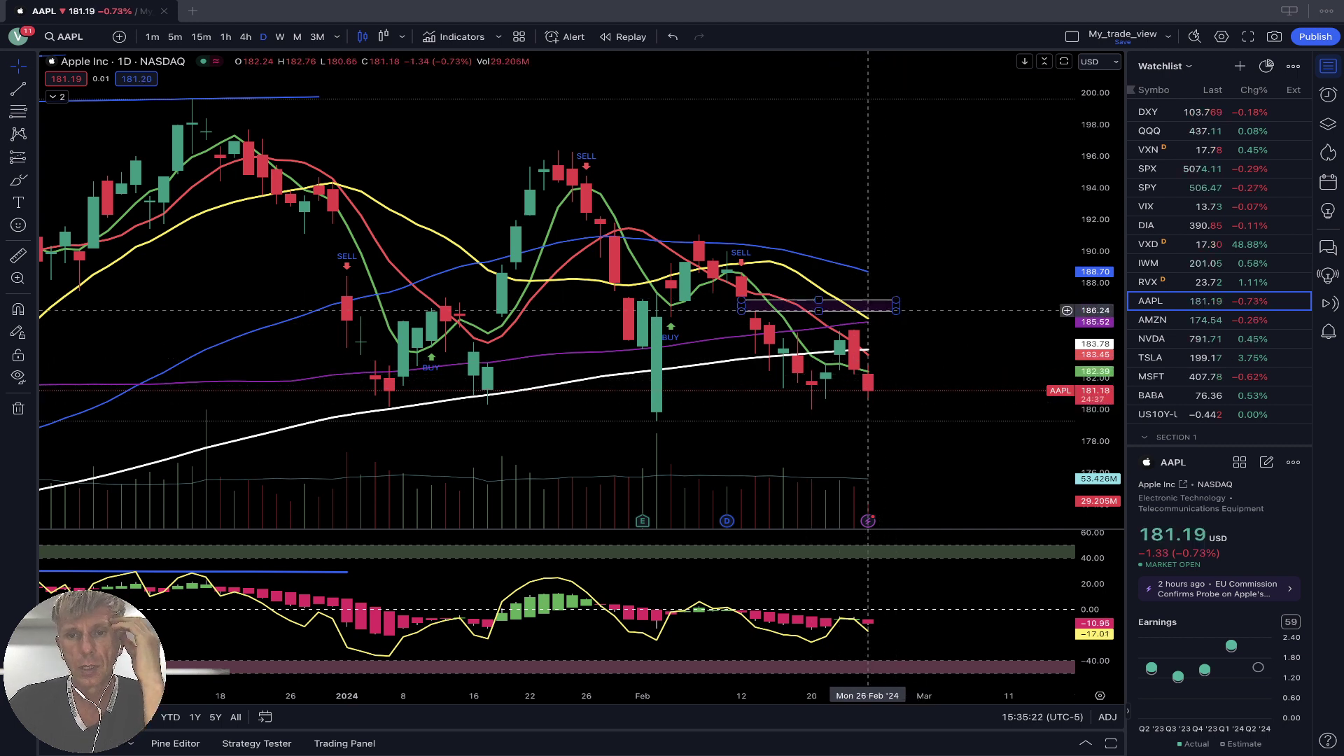
Select AAPL's purple resistance zone, view 4-hour and hourly candles, then load AMZN.
click(868, 309)
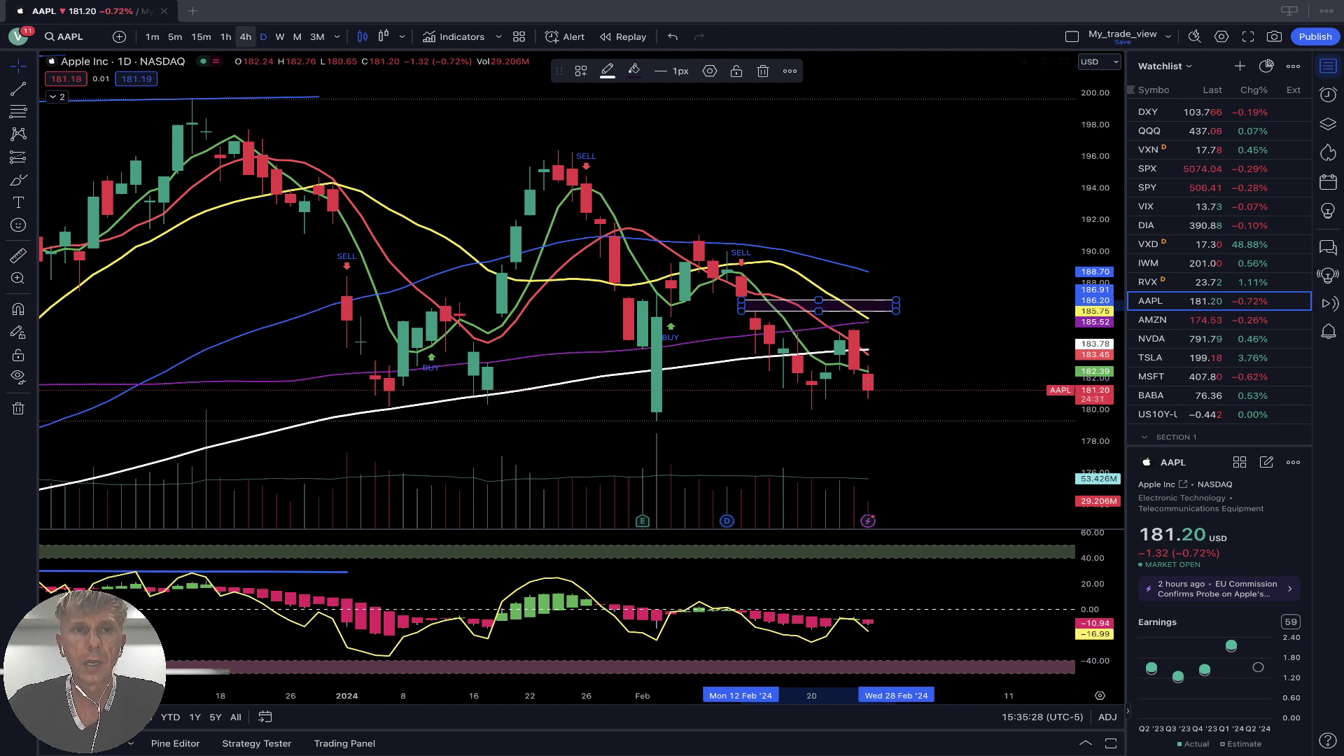
click(245, 36)
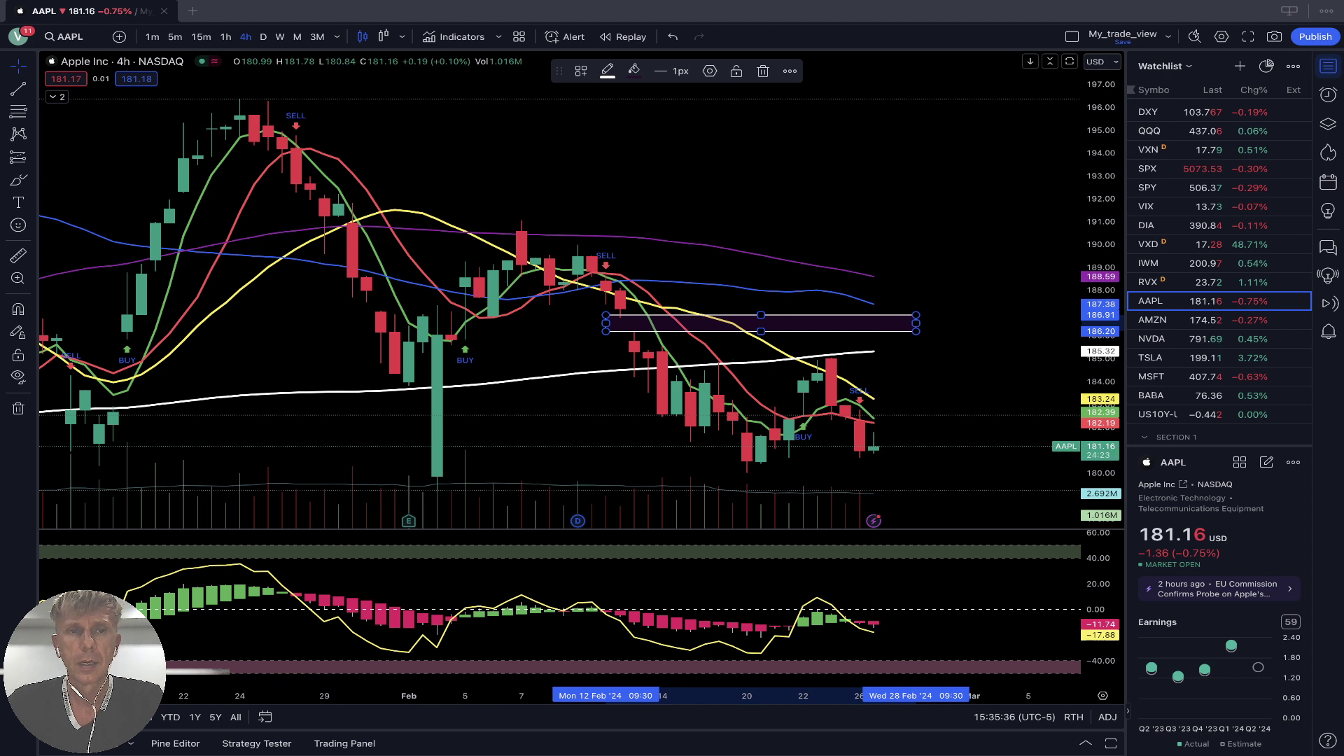
click(226, 36)
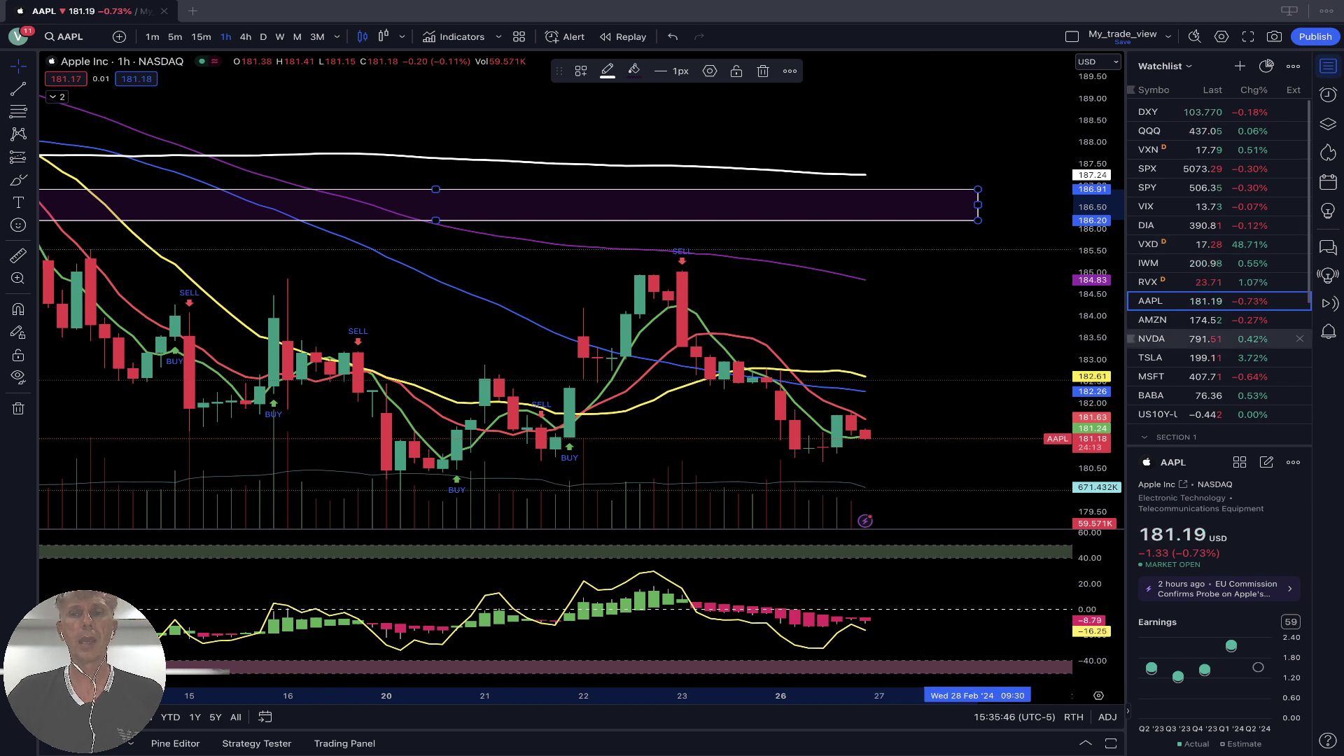
click(1190, 320)
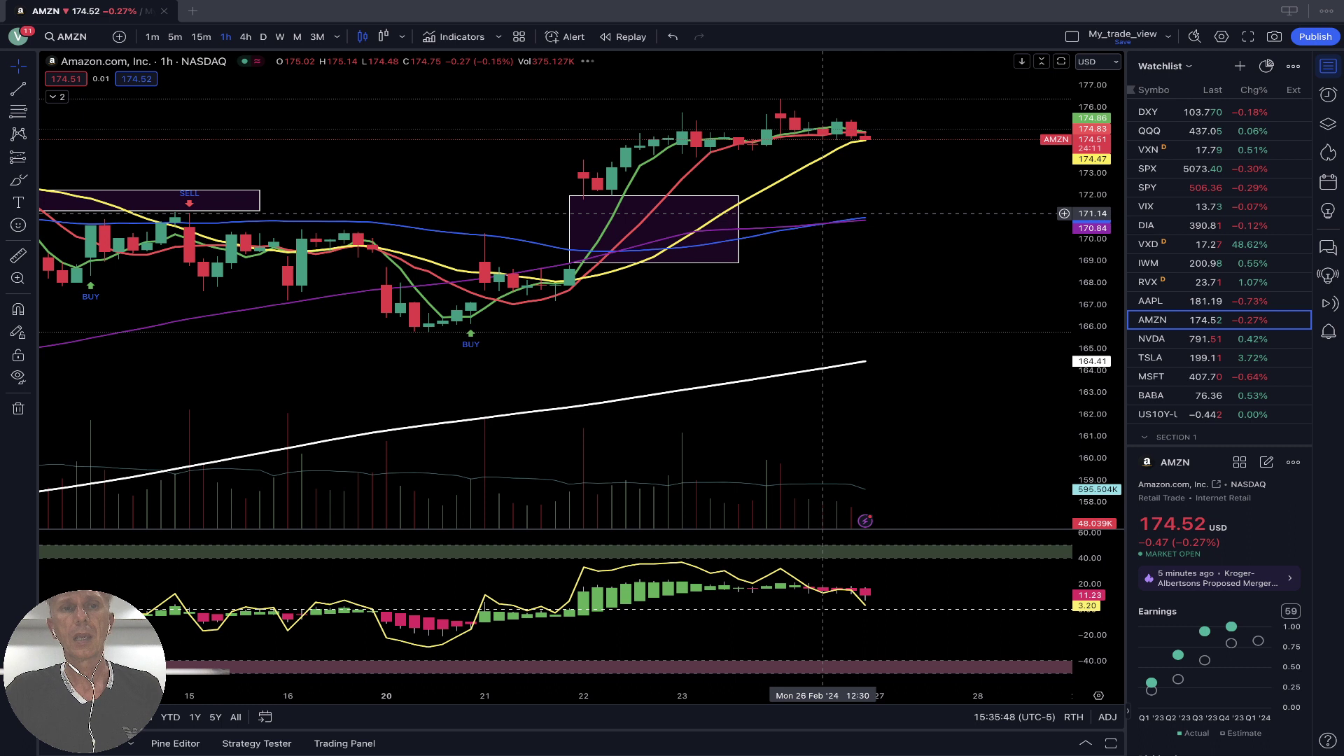
Put AMZN on daily candles and delete the blue horizontal line at the top.
click(263, 36)
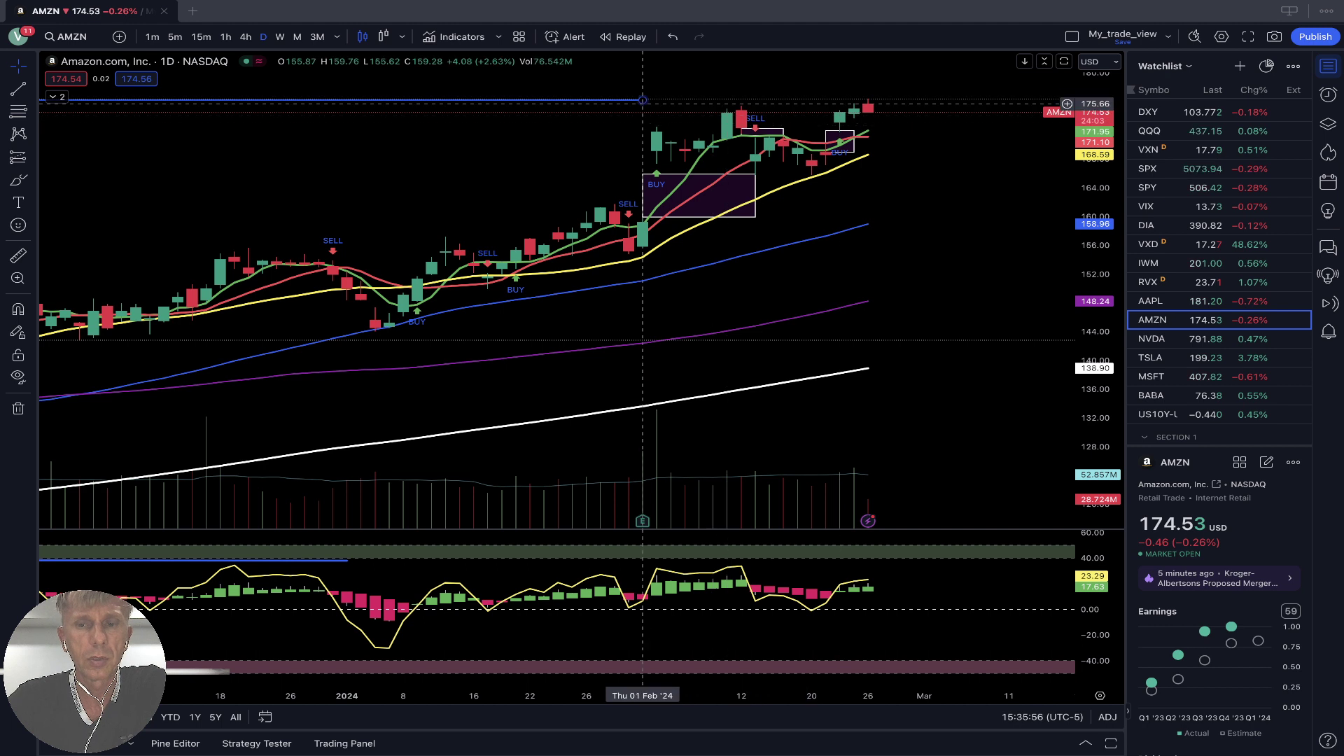
click(642, 100)
key(Delete)
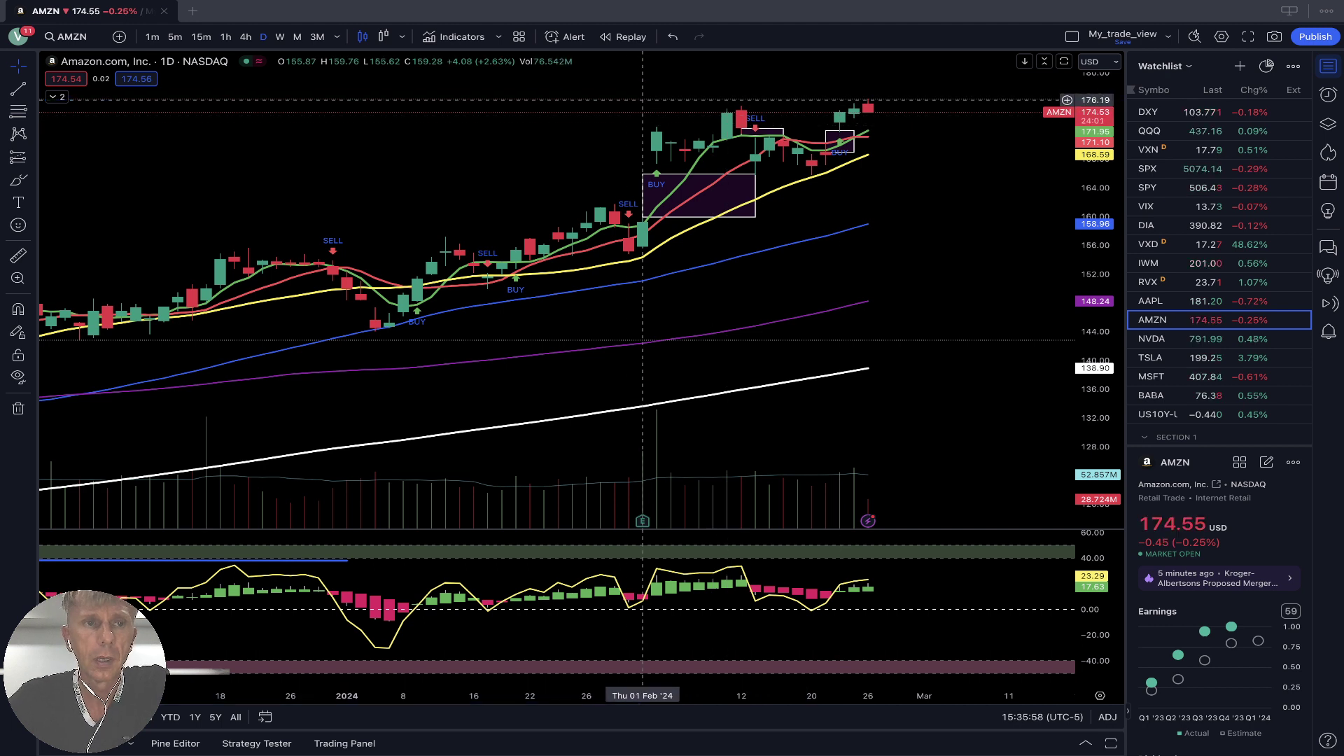
Draw blue trend lines along AMZN's highs from late January and across the Feb 12 oscillator peak.
click(18, 89)
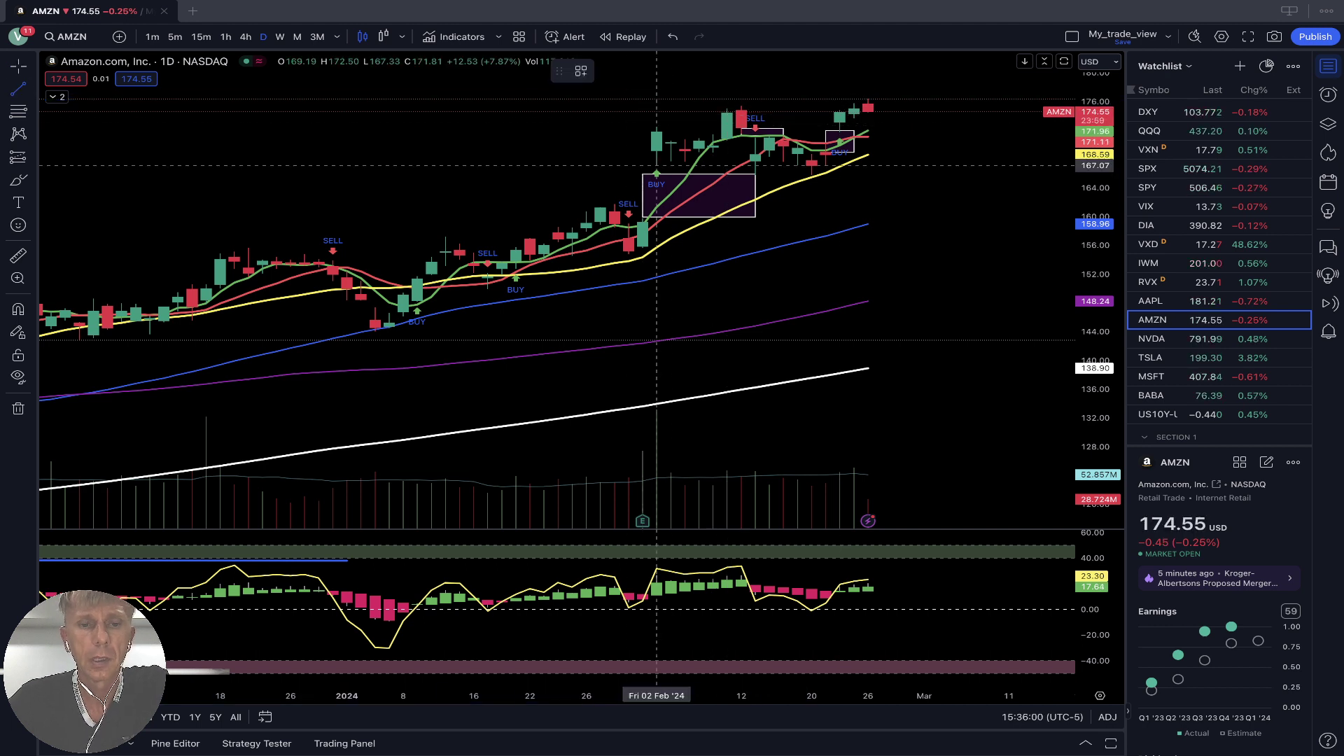
click(221, 255)
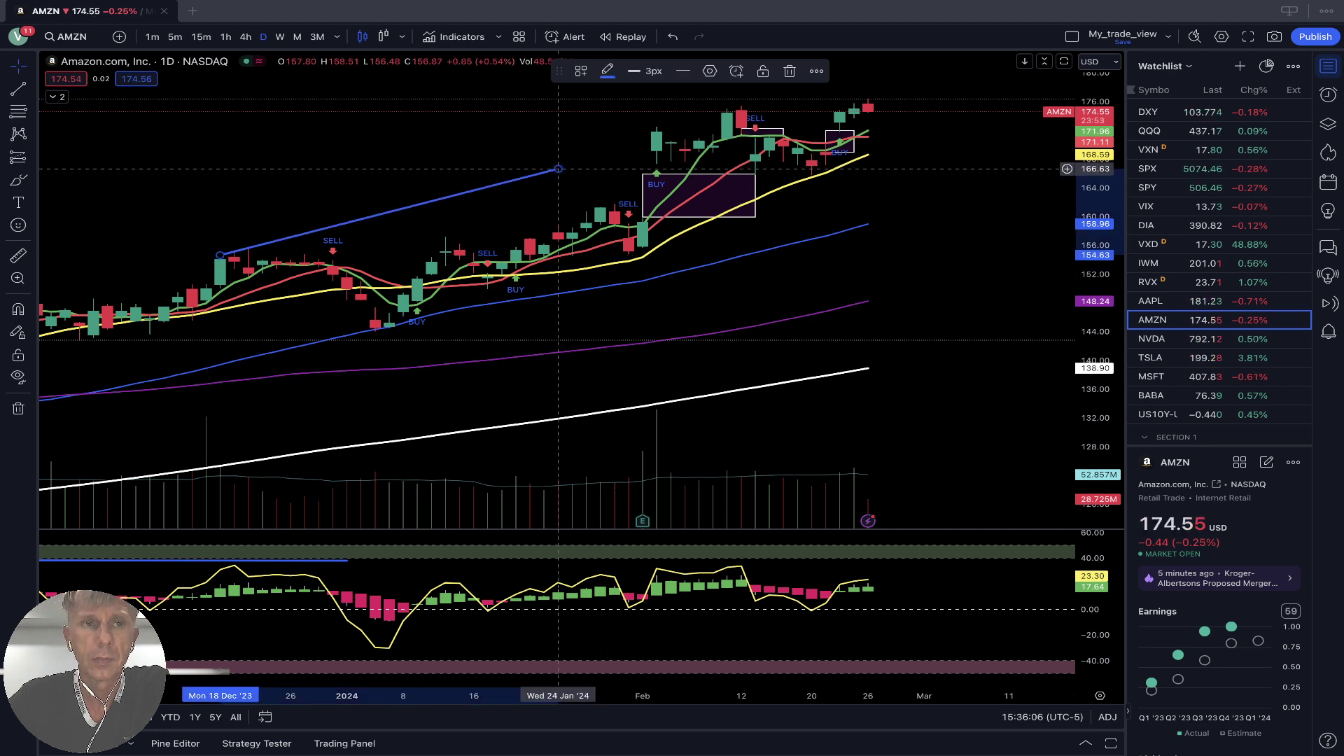
key(Escape)
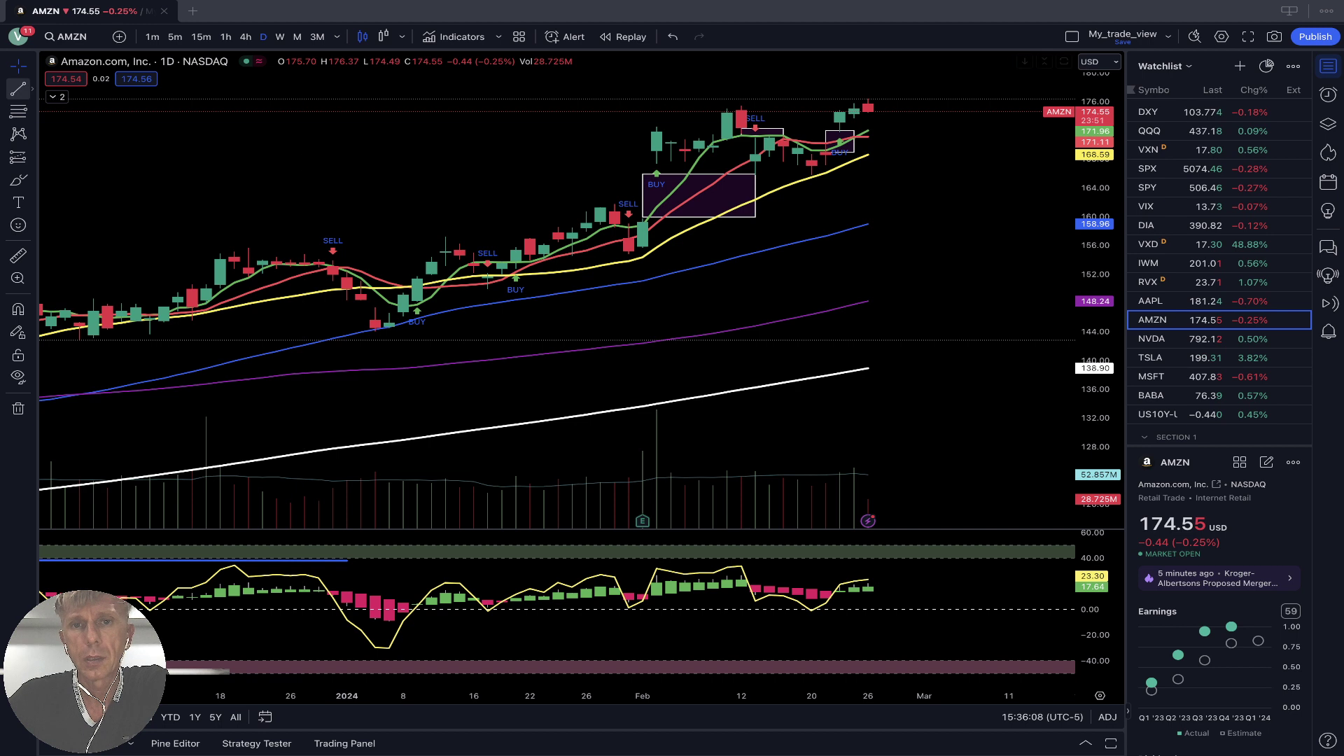
click(628, 131)
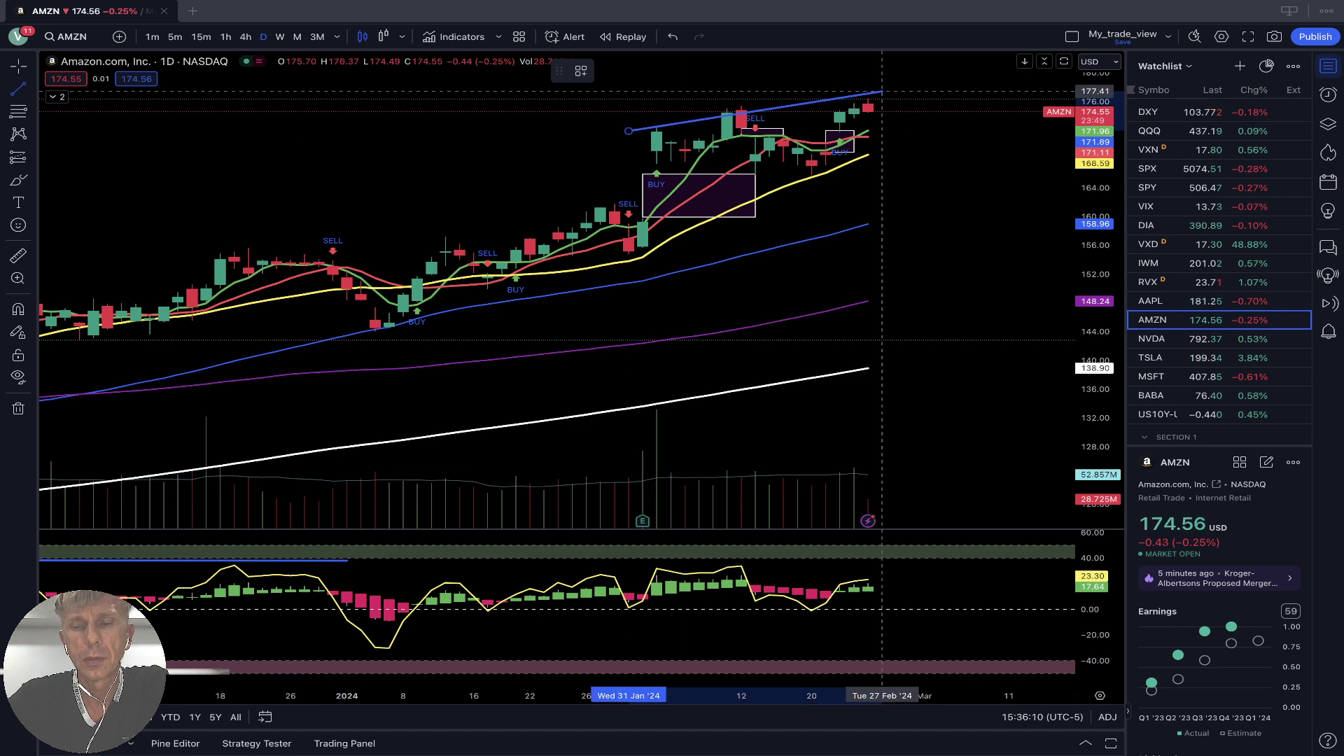
click(883, 92)
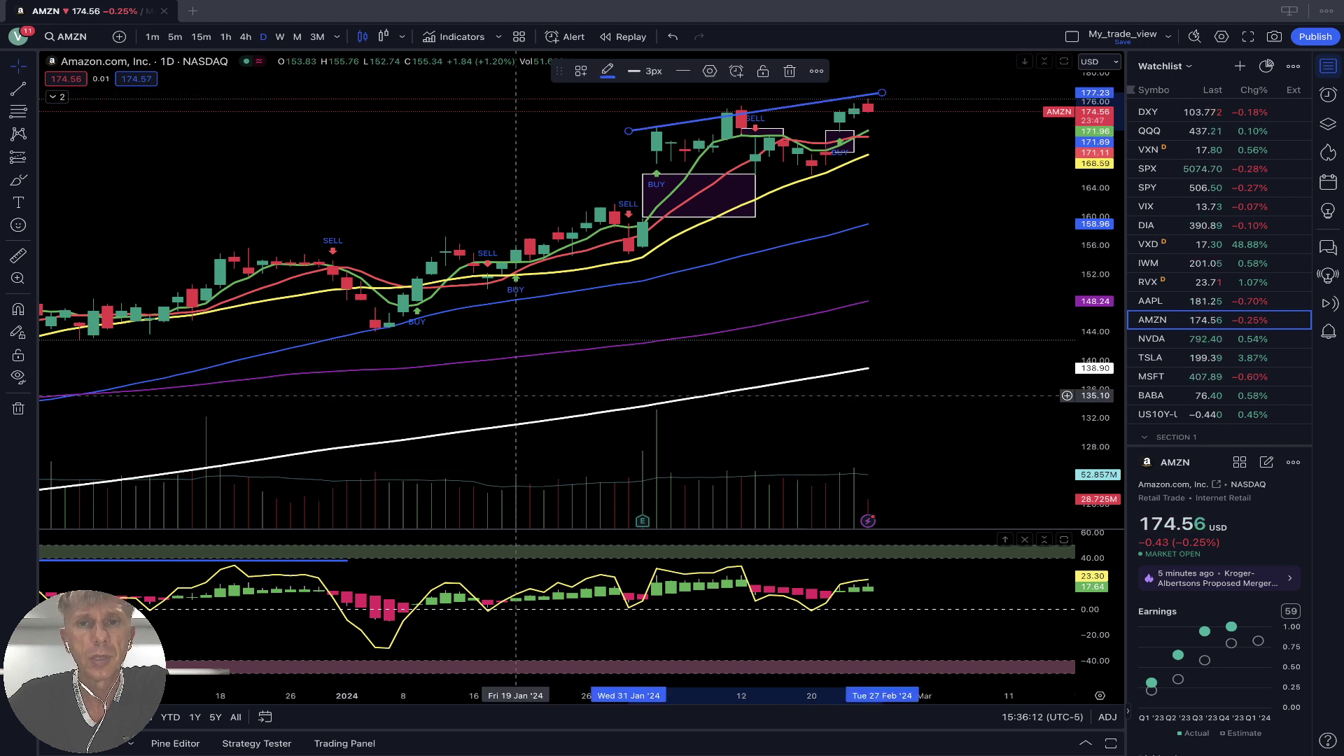
key(Escape)
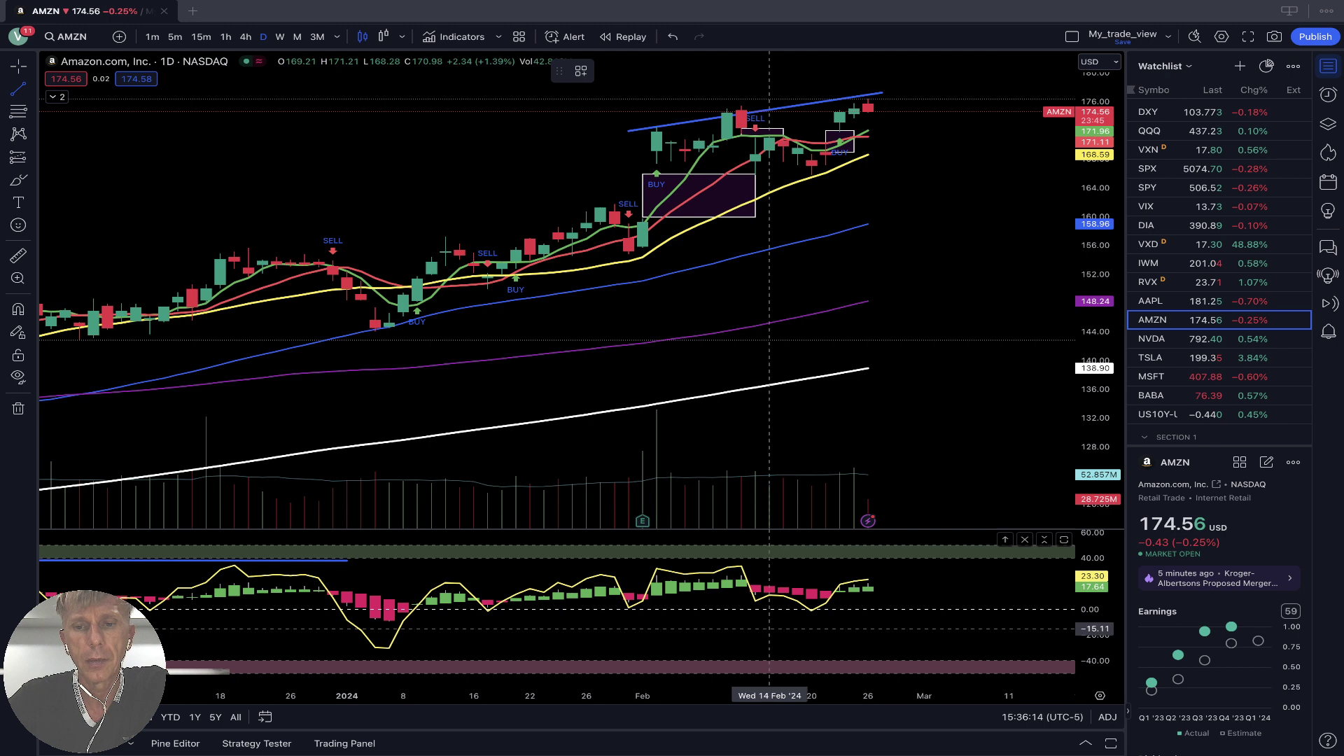
click(741, 564)
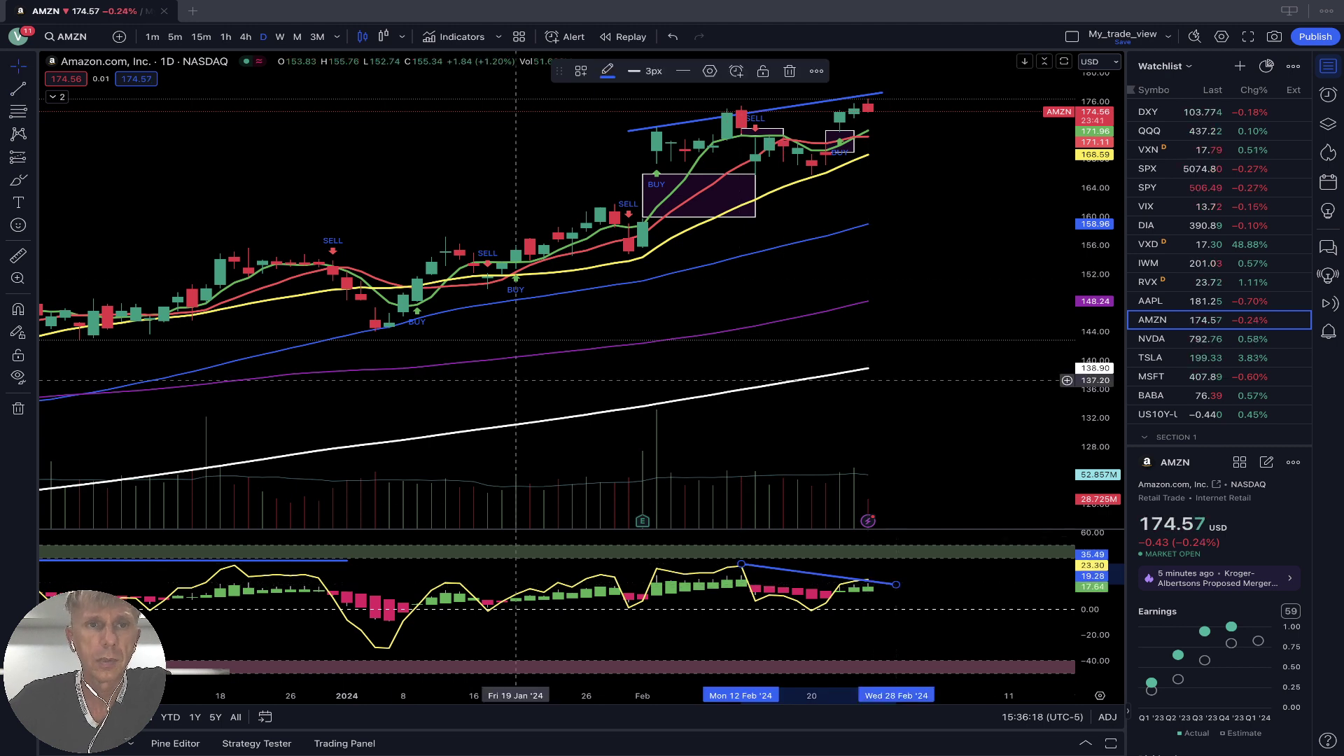
click(304, 86)
Review AMZN on 4-hour and hourly candles, then bring up the NVDA chart.
click(246, 36)
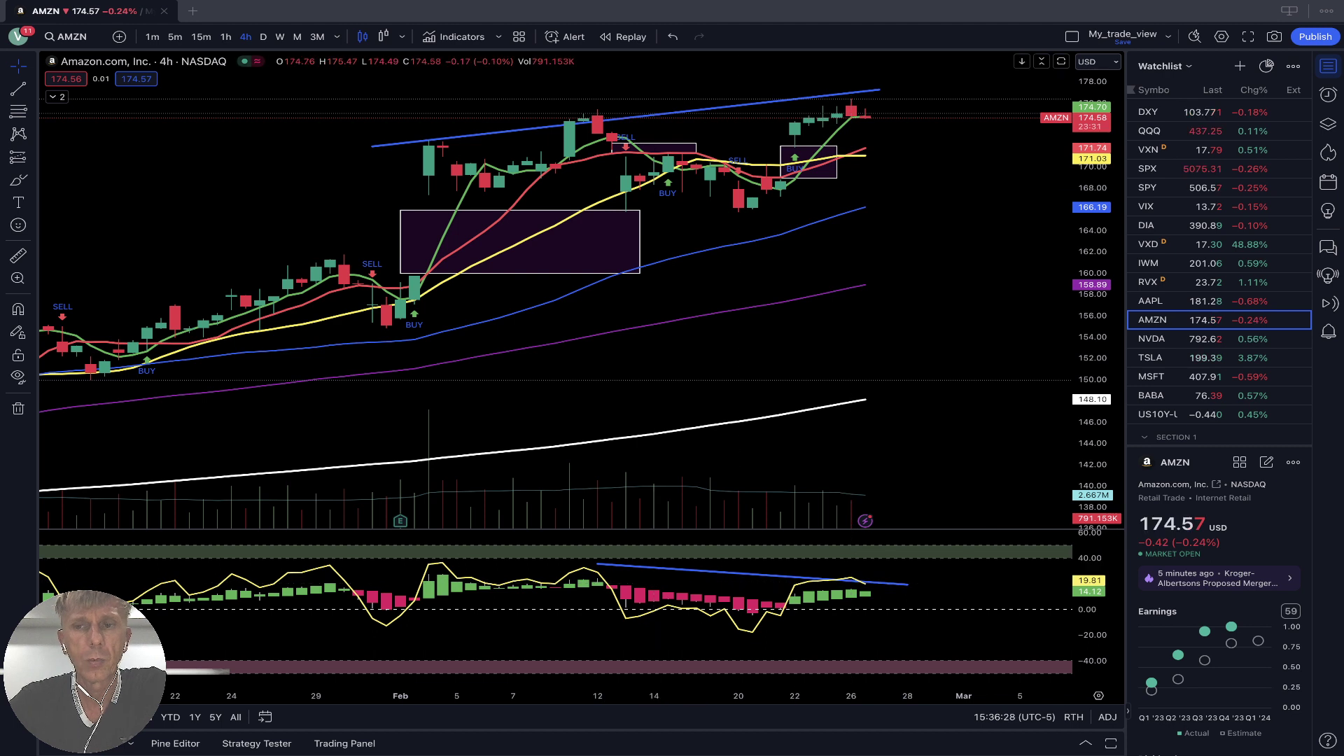
click(225, 37)
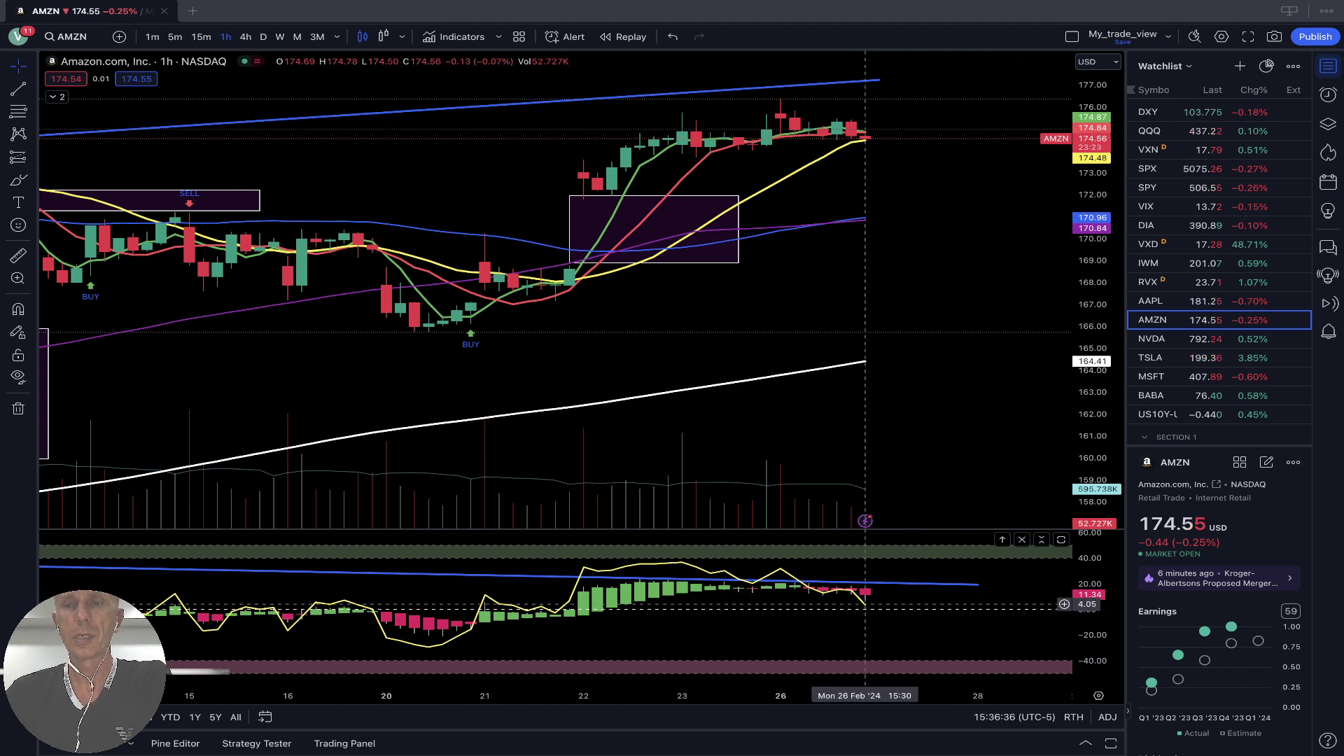
click(1191, 339)
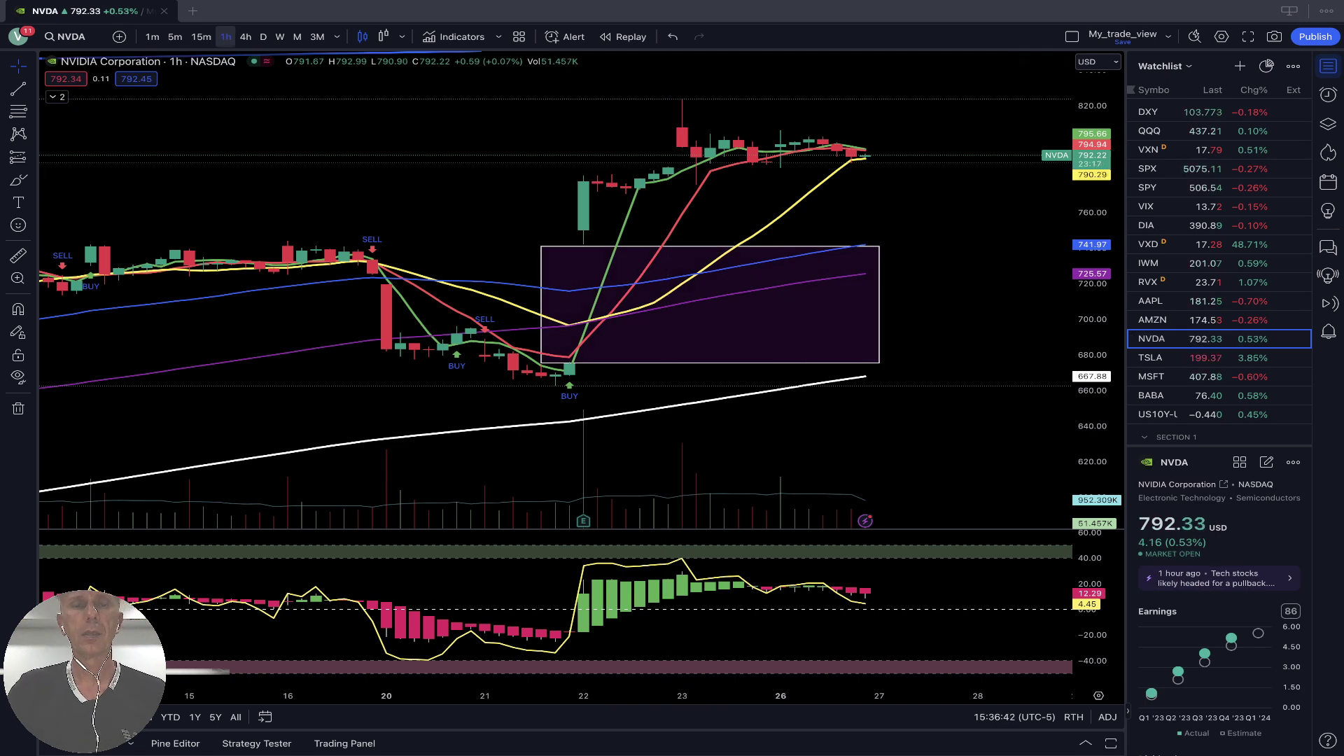
Put NVDA on daily candles and draw a rising trend line from the Feb 9 to Feb 26 highs.
click(263, 37)
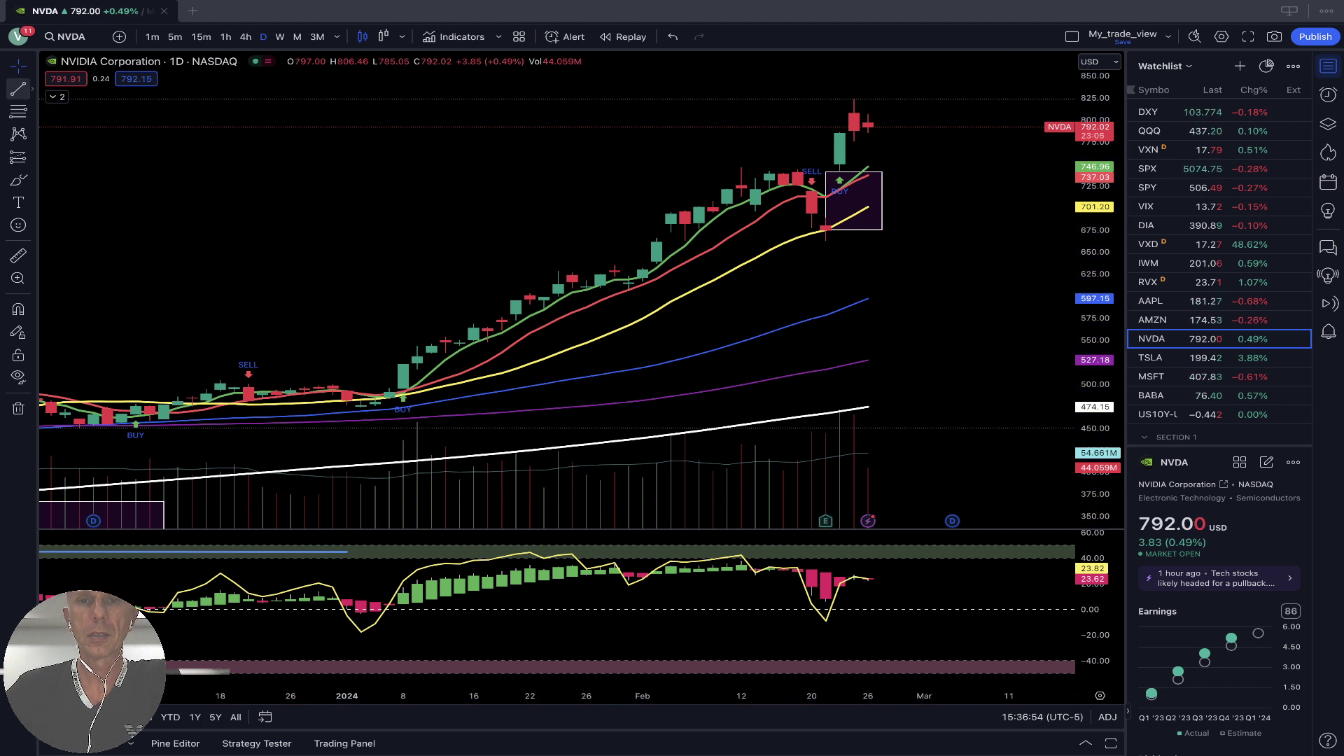
click(18, 88)
click(729, 183)
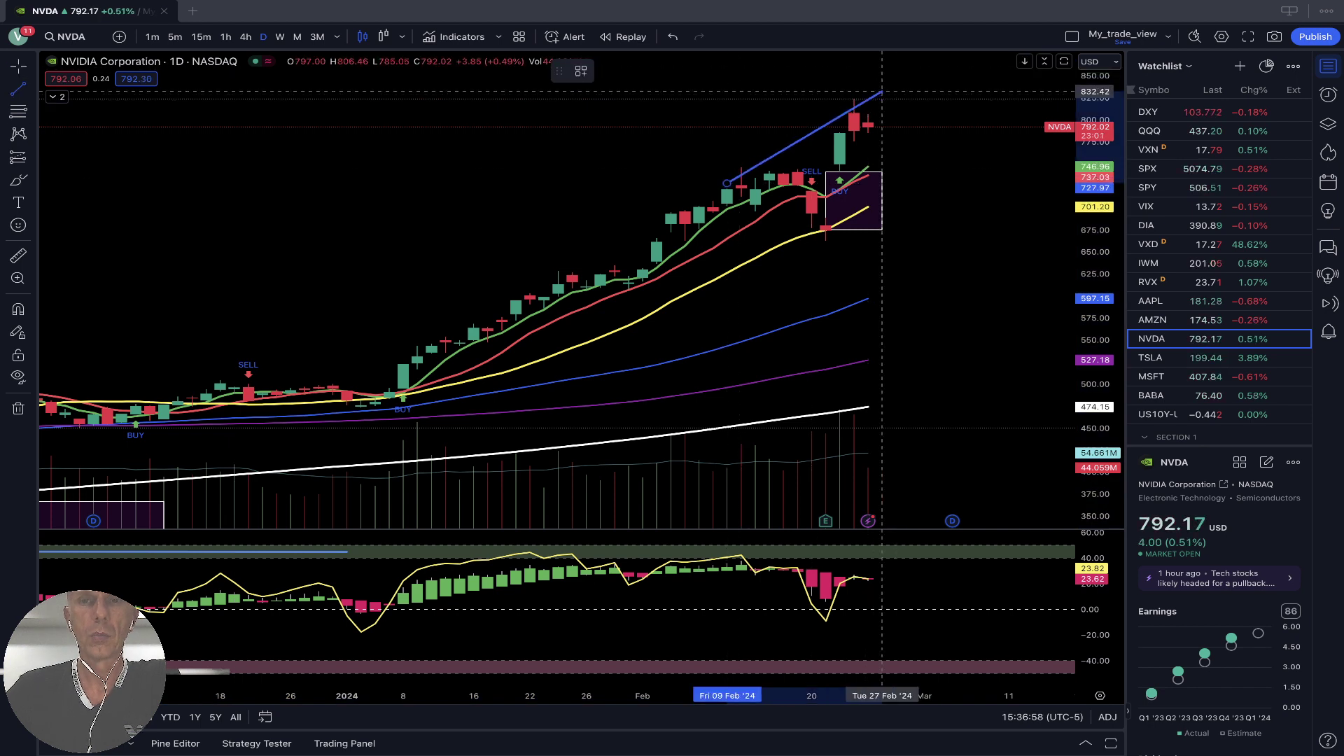
click(868, 90)
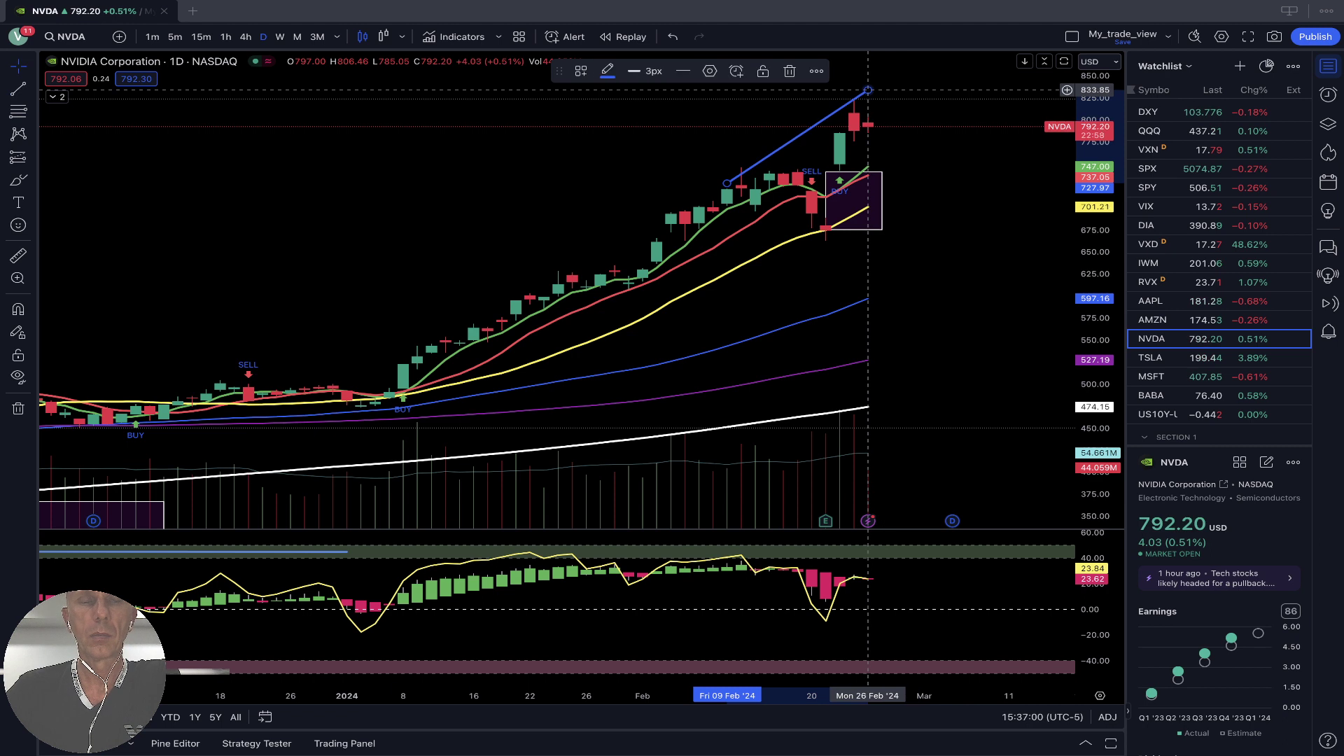
Draw a falling oscillator trend line from Feb 12 to Feb 28, then view 4-hour candles.
click(18, 88)
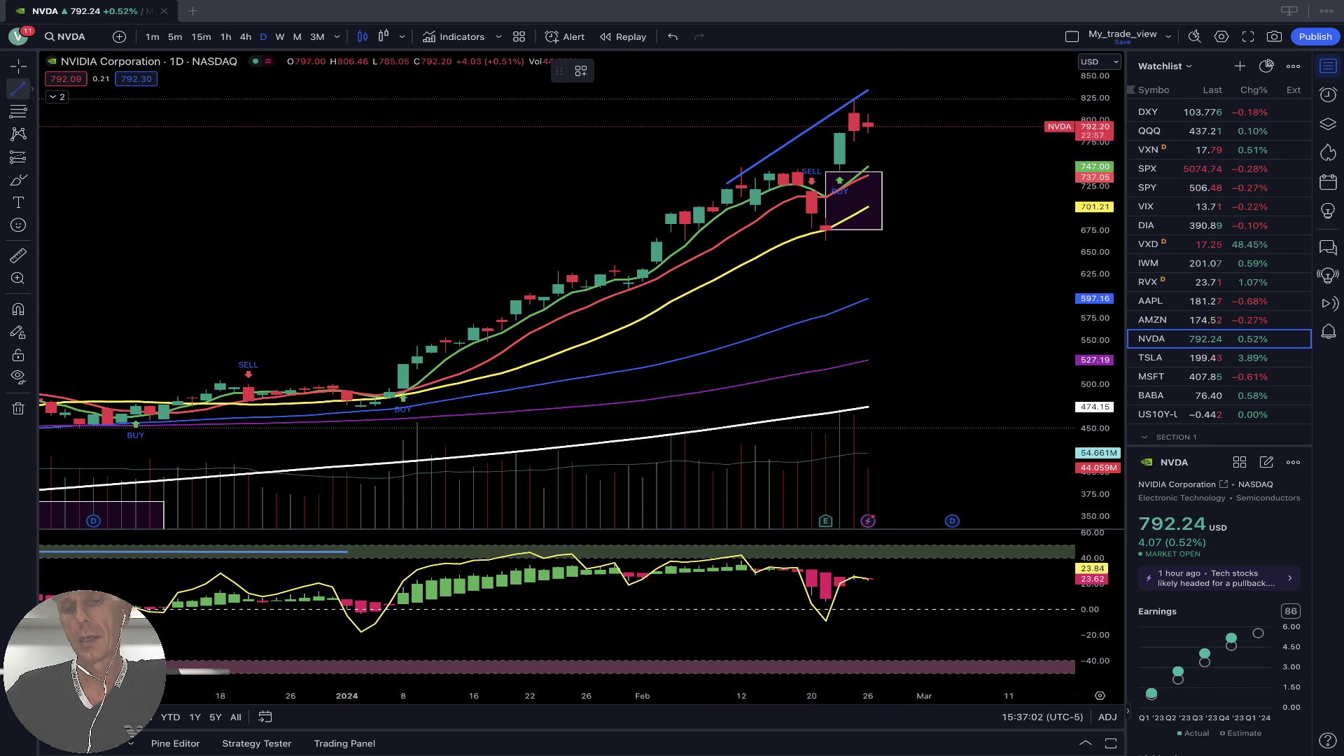
click(741, 553)
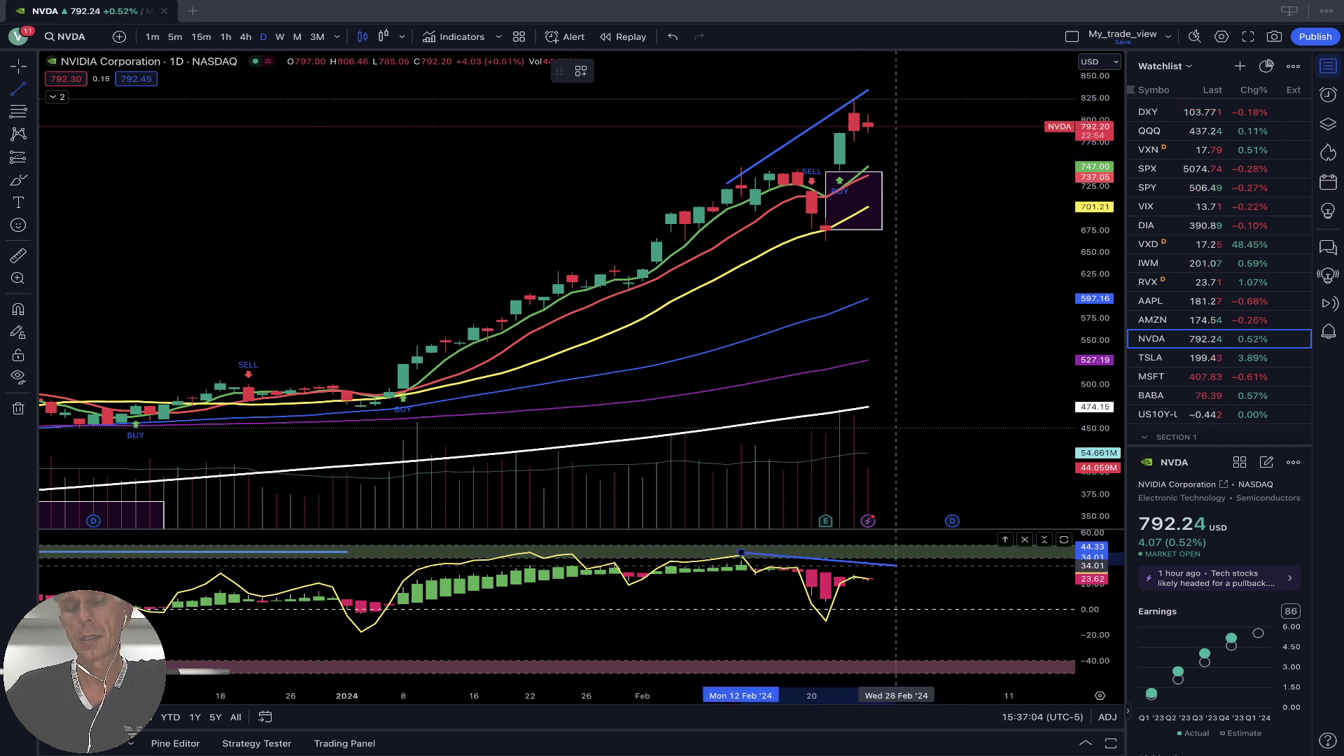
click(896, 581)
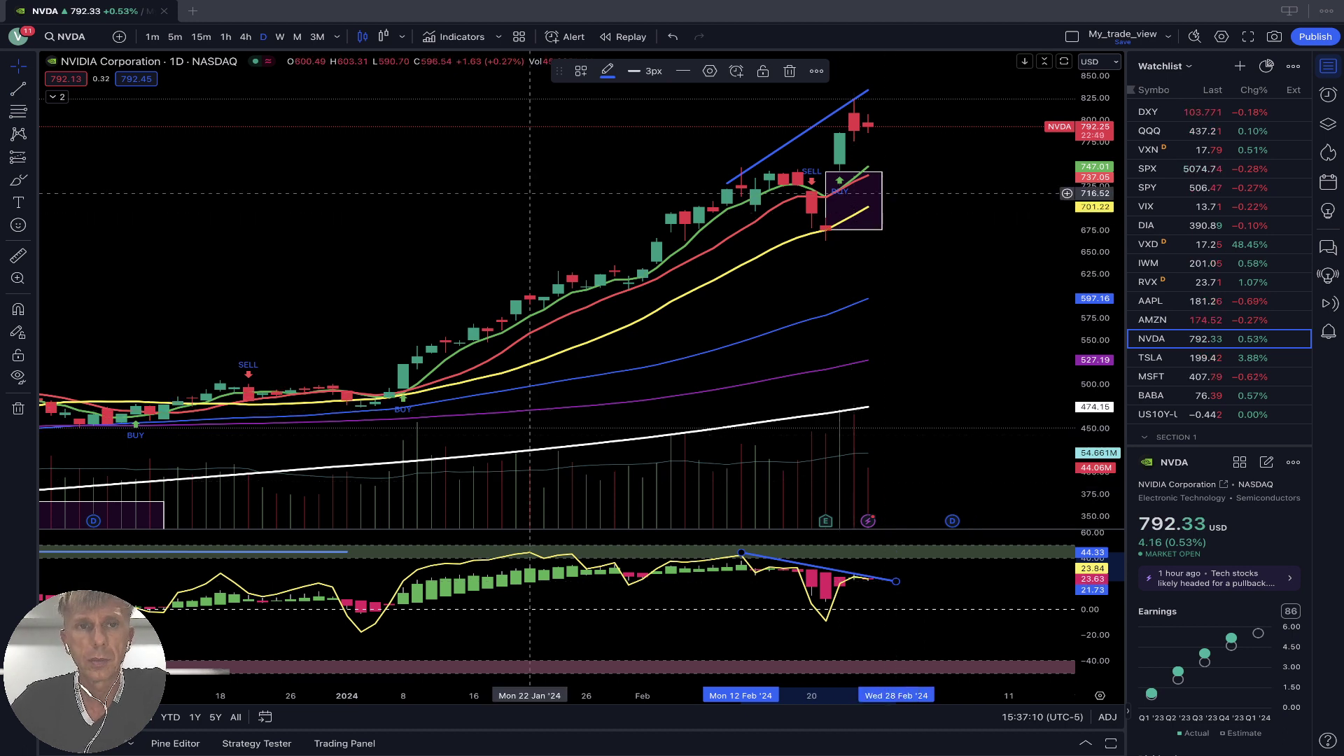
click(246, 37)
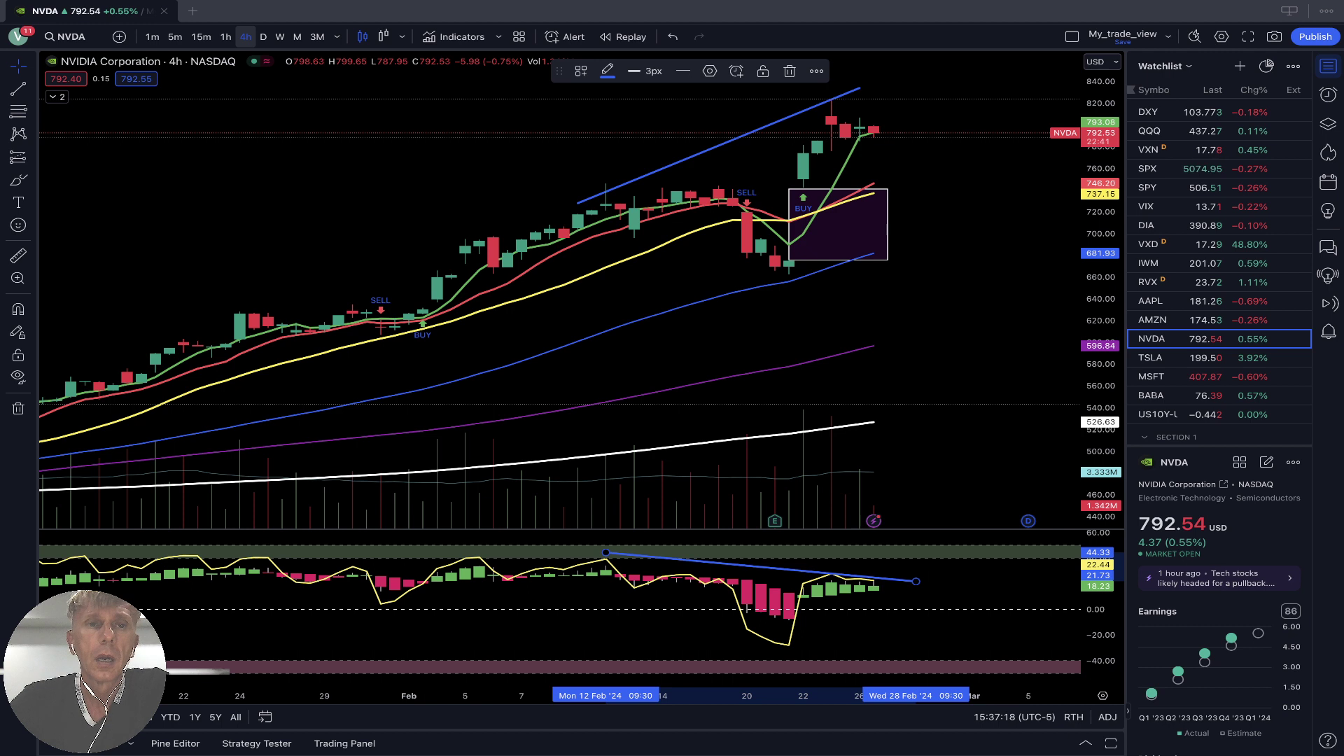
On NVDA's 1-hour chart, nudge the oscillator trend line slightly higher, then bring up TSLA.
click(225, 36)
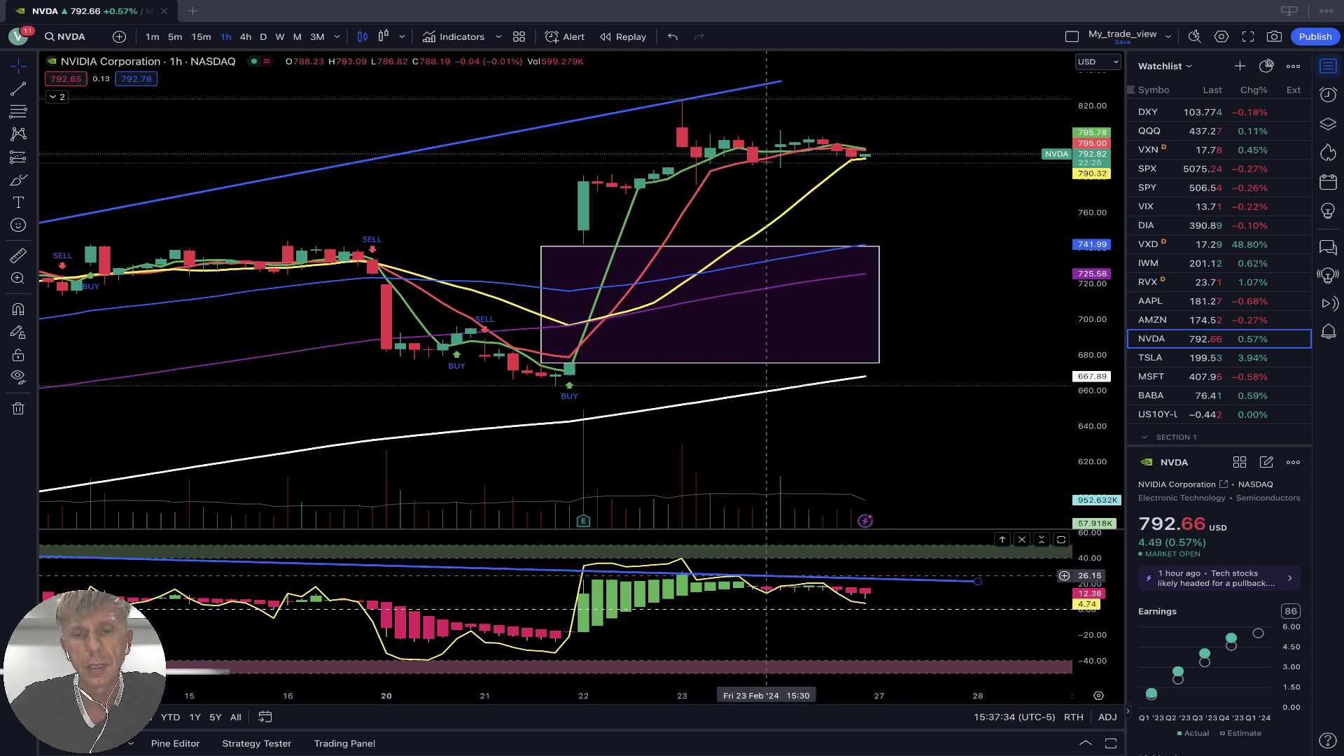
drag(766, 576, 767, 561)
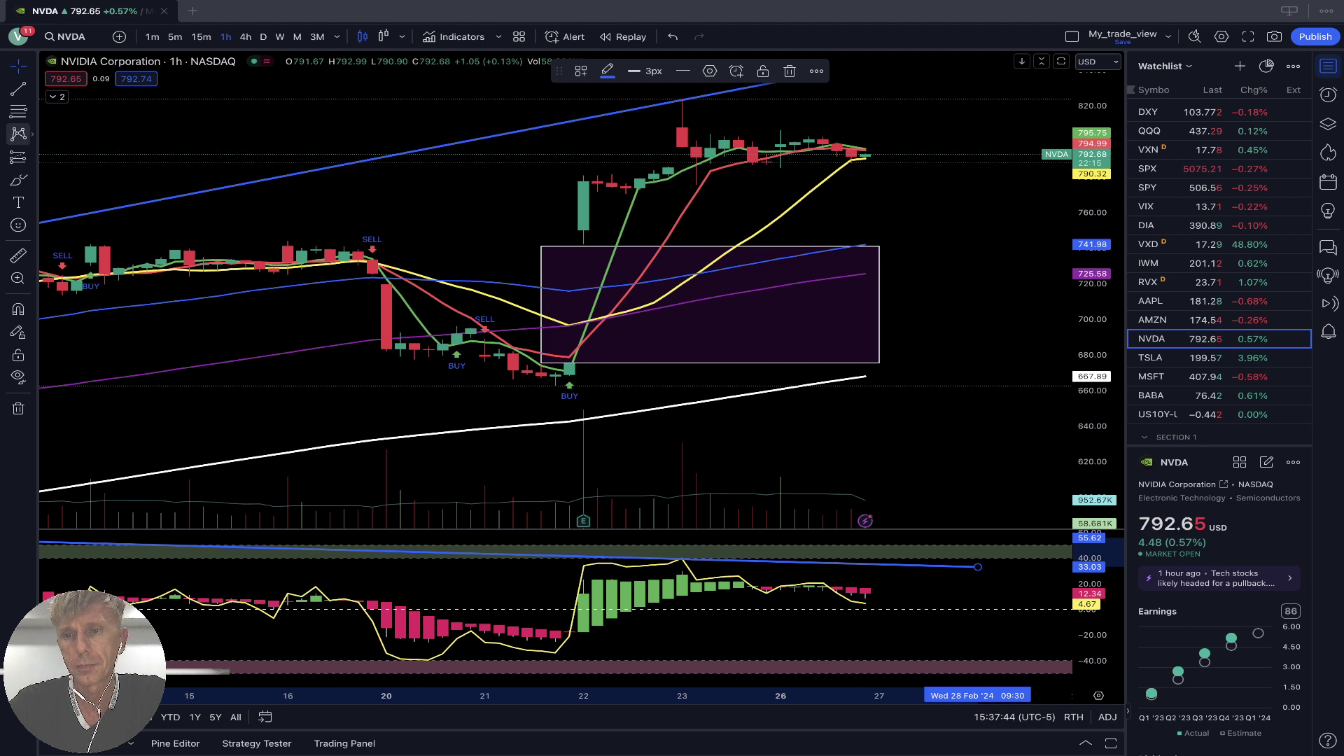
click(1191, 358)
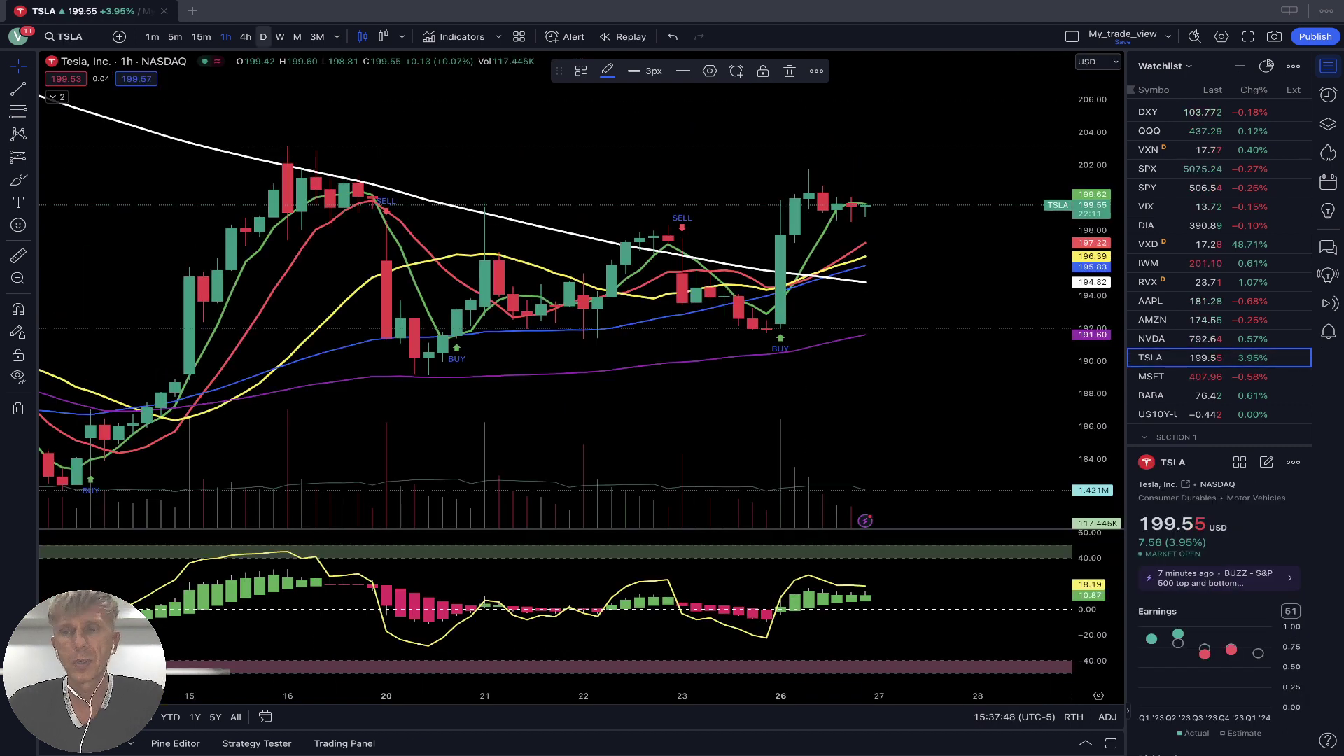
Step TSLA through D, 4h and 1h intervals, then bring up the MSFT chart.
click(263, 36)
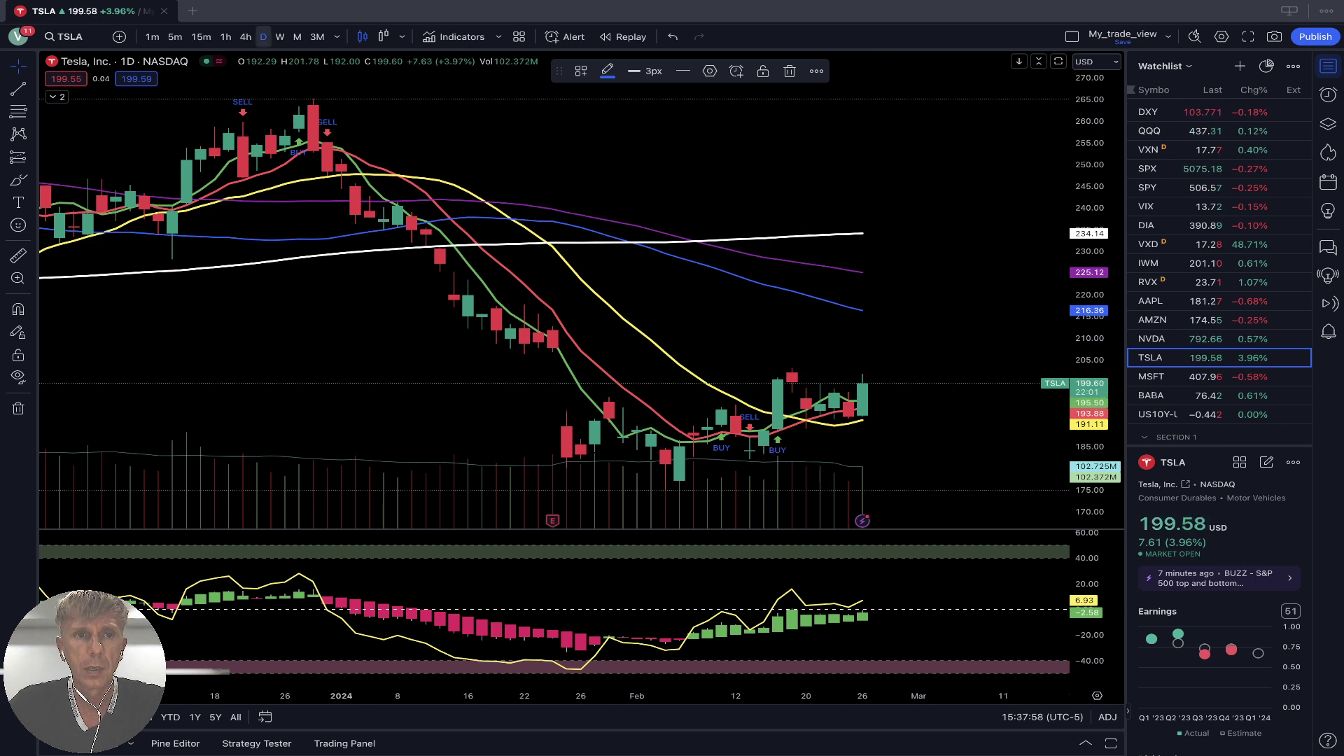
click(246, 37)
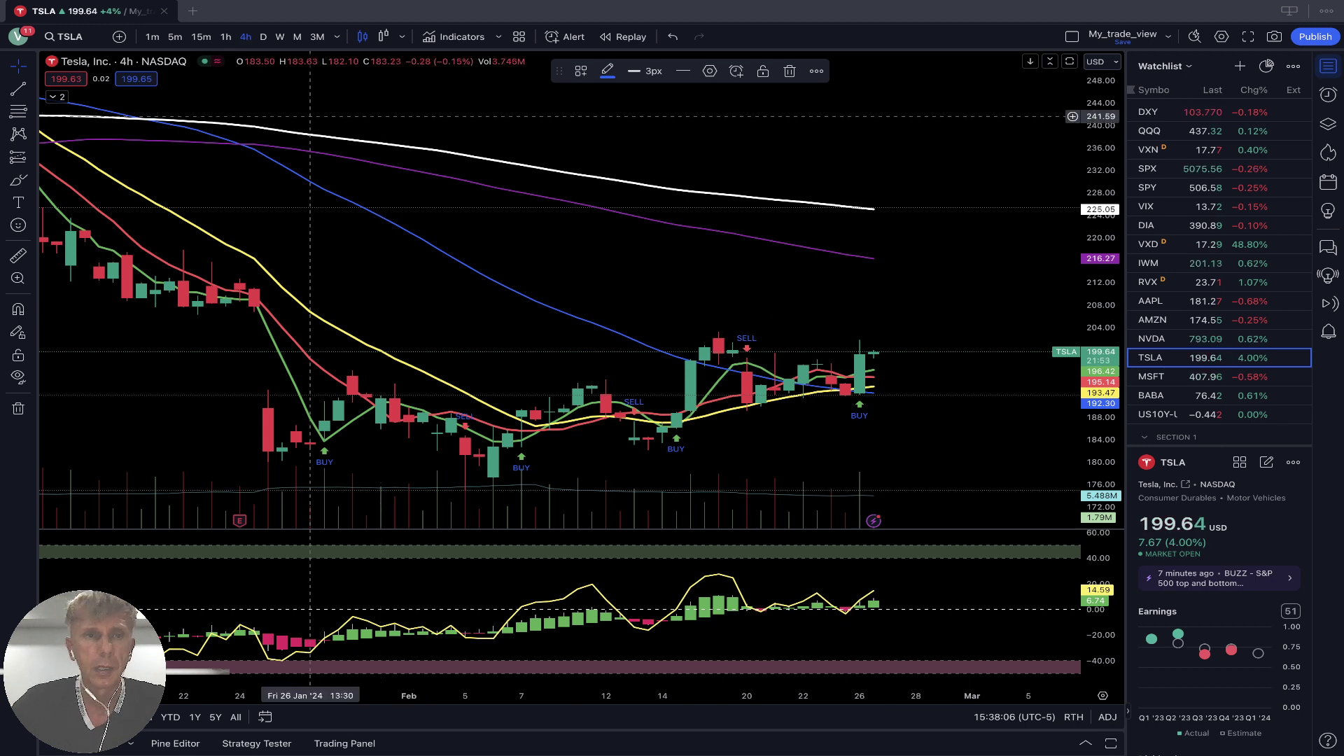
click(225, 36)
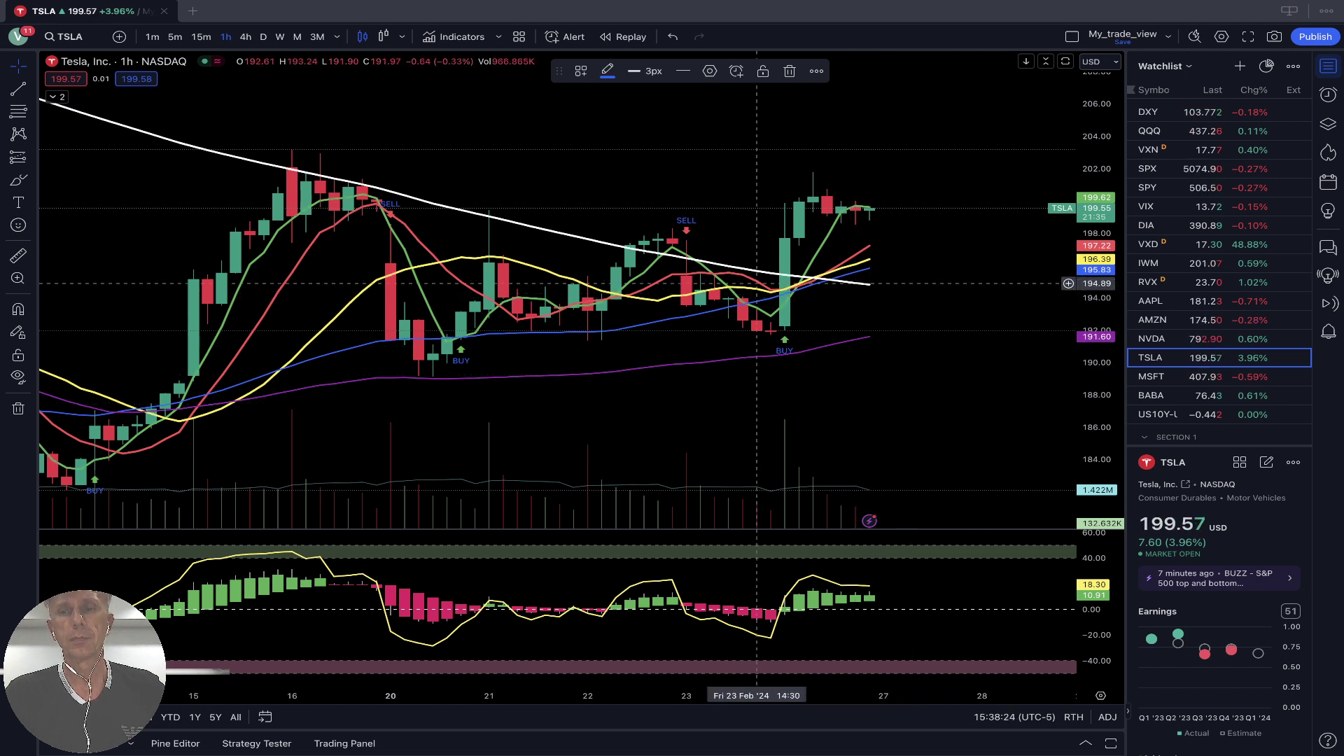
click(1177, 376)
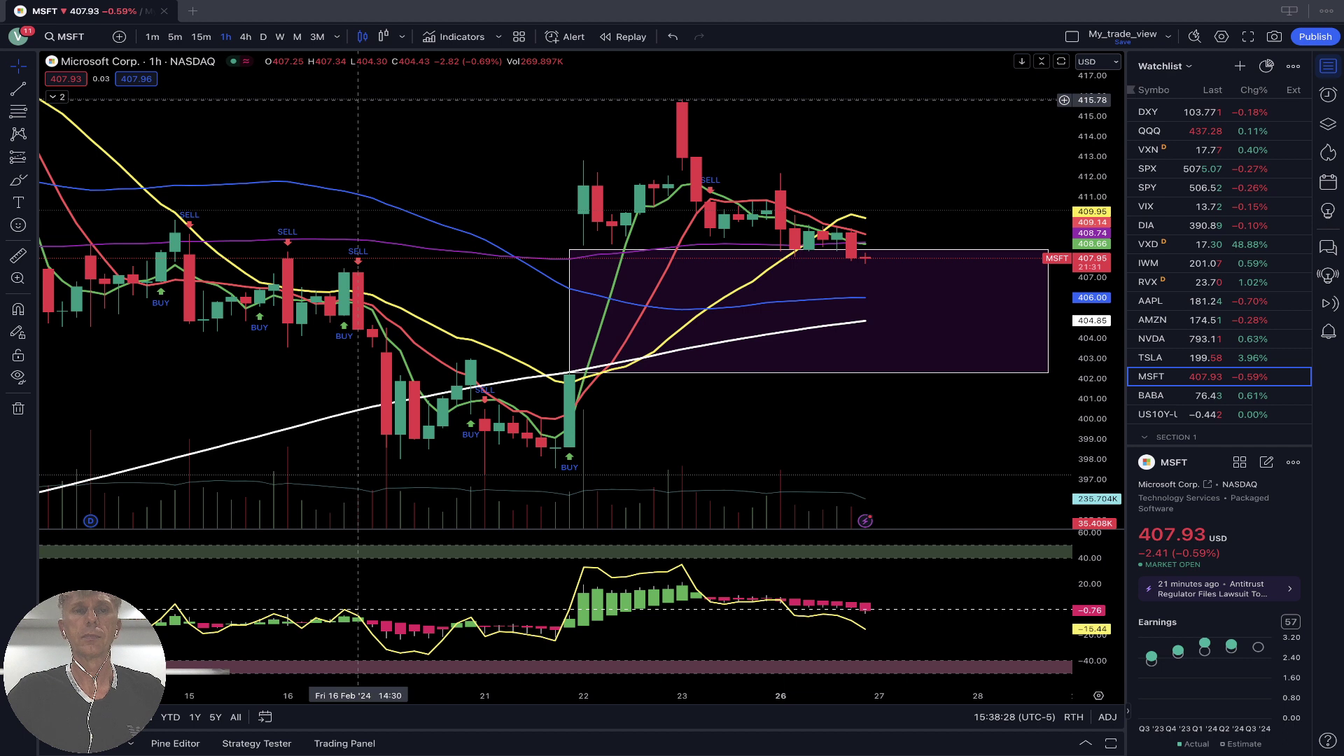
Step MSFT through D, 4h and 1h intervals, then bring up the BABA chart.
click(264, 36)
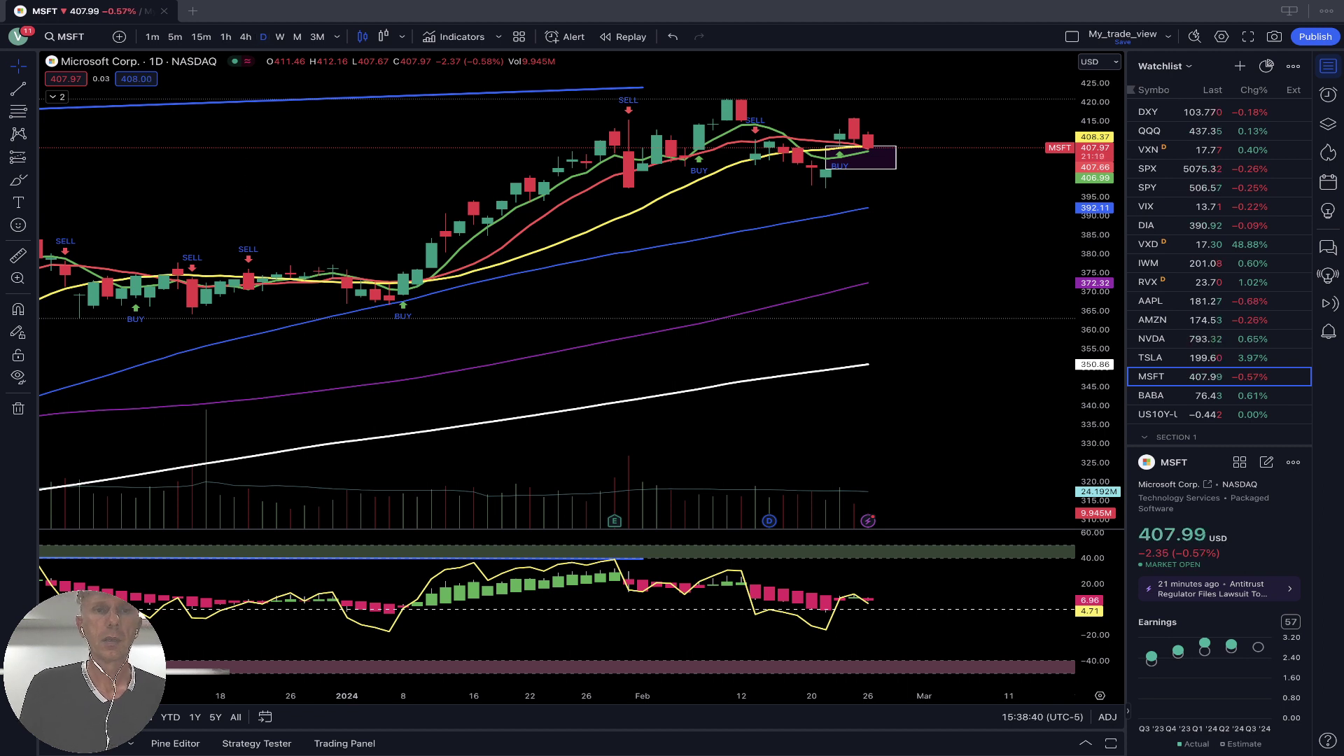
click(245, 37)
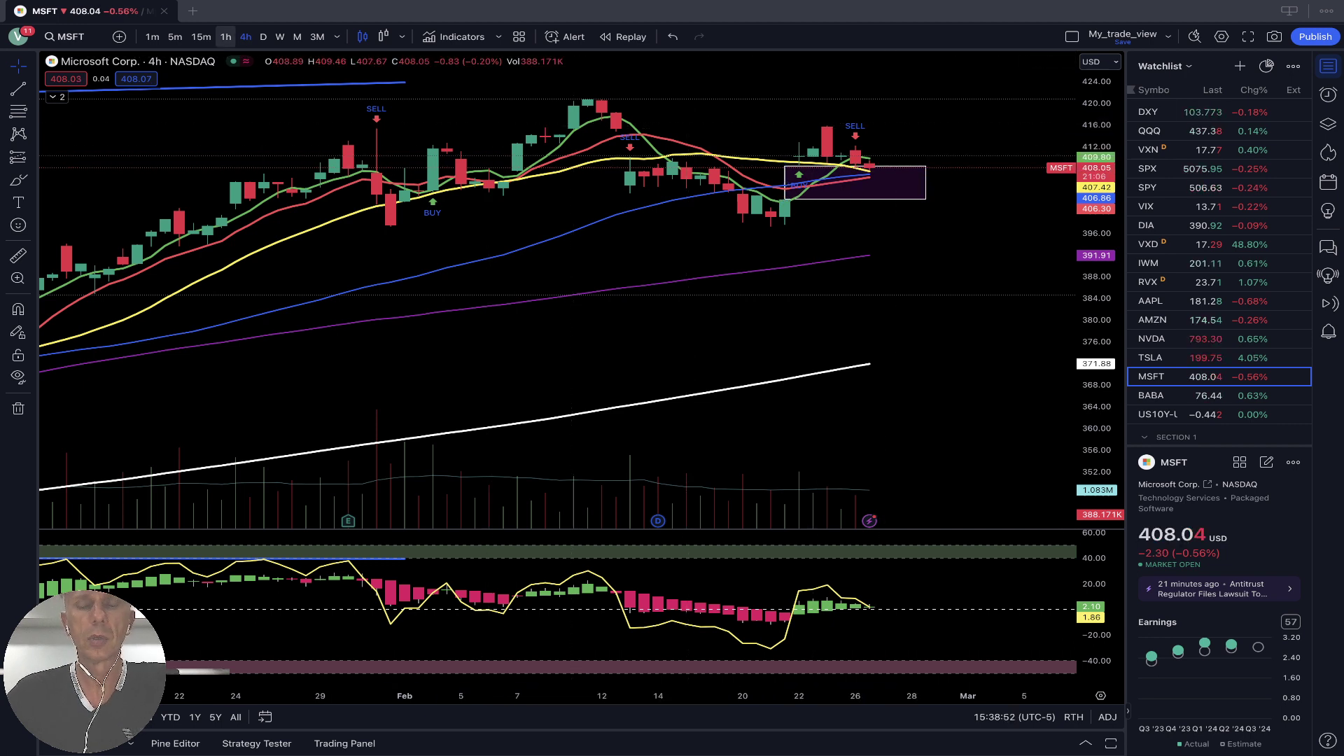
click(226, 37)
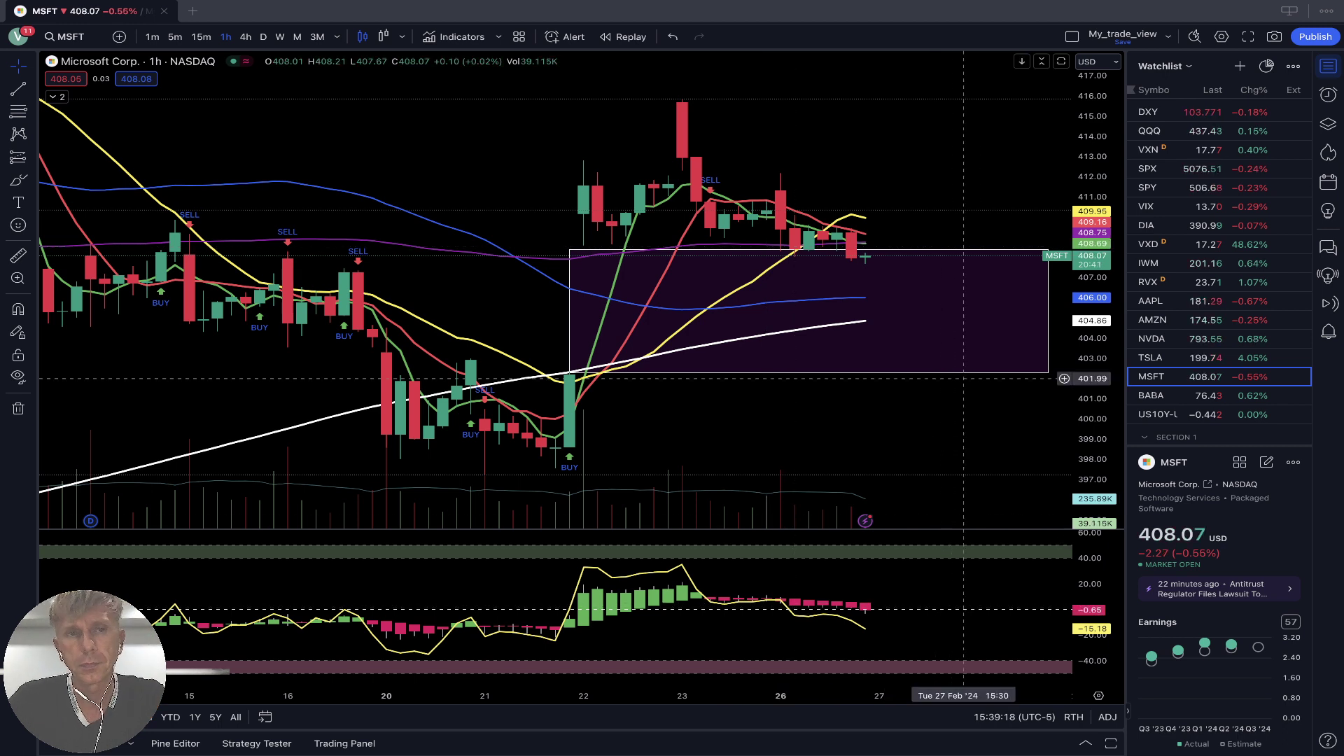
click(1176, 396)
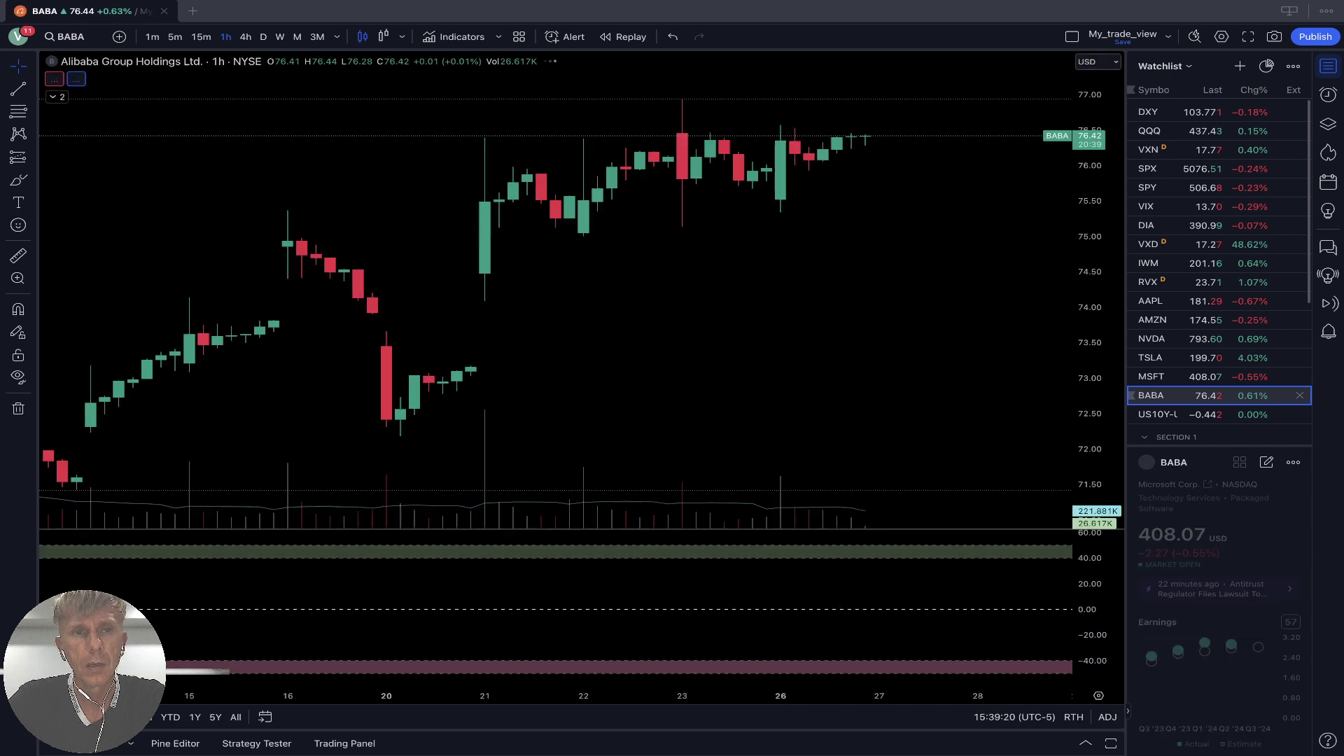
Step BABA through D, 4h and 1h (typed 60) intervals, then bring up the QQQ chart.
click(263, 37)
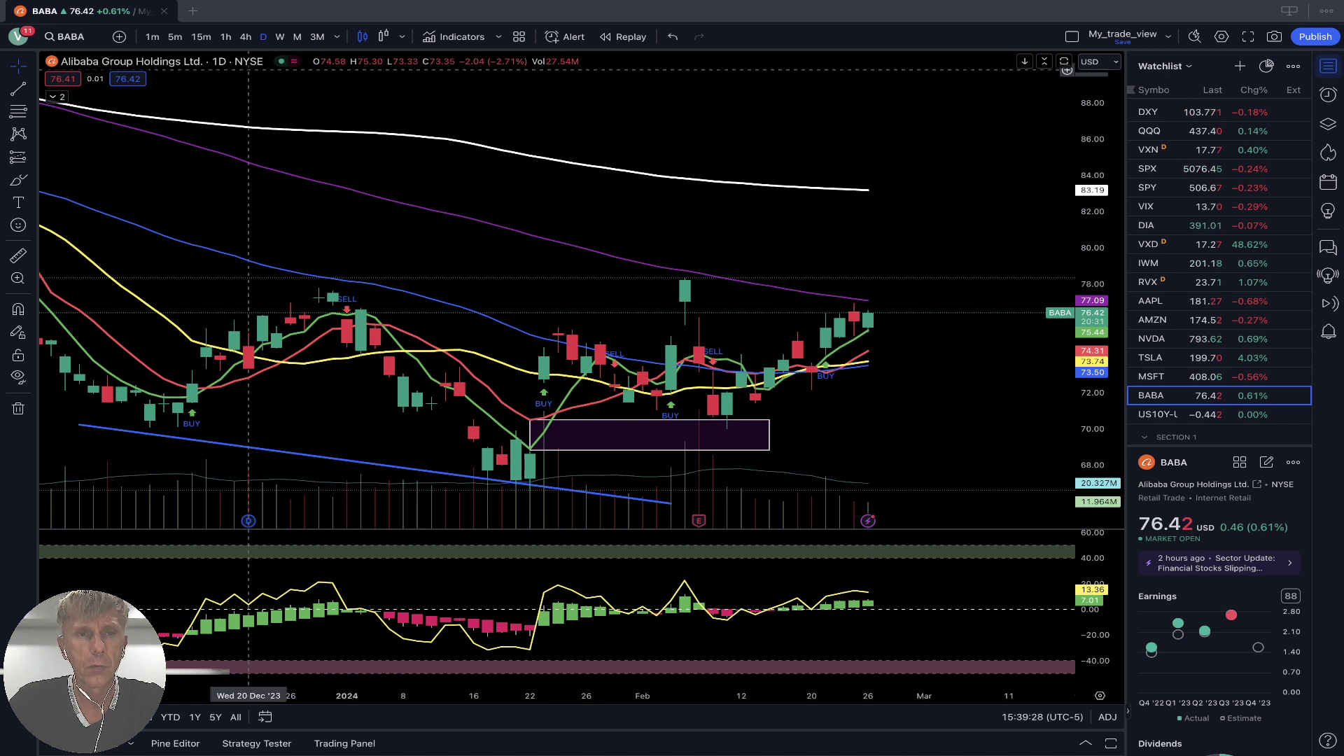
click(245, 37)
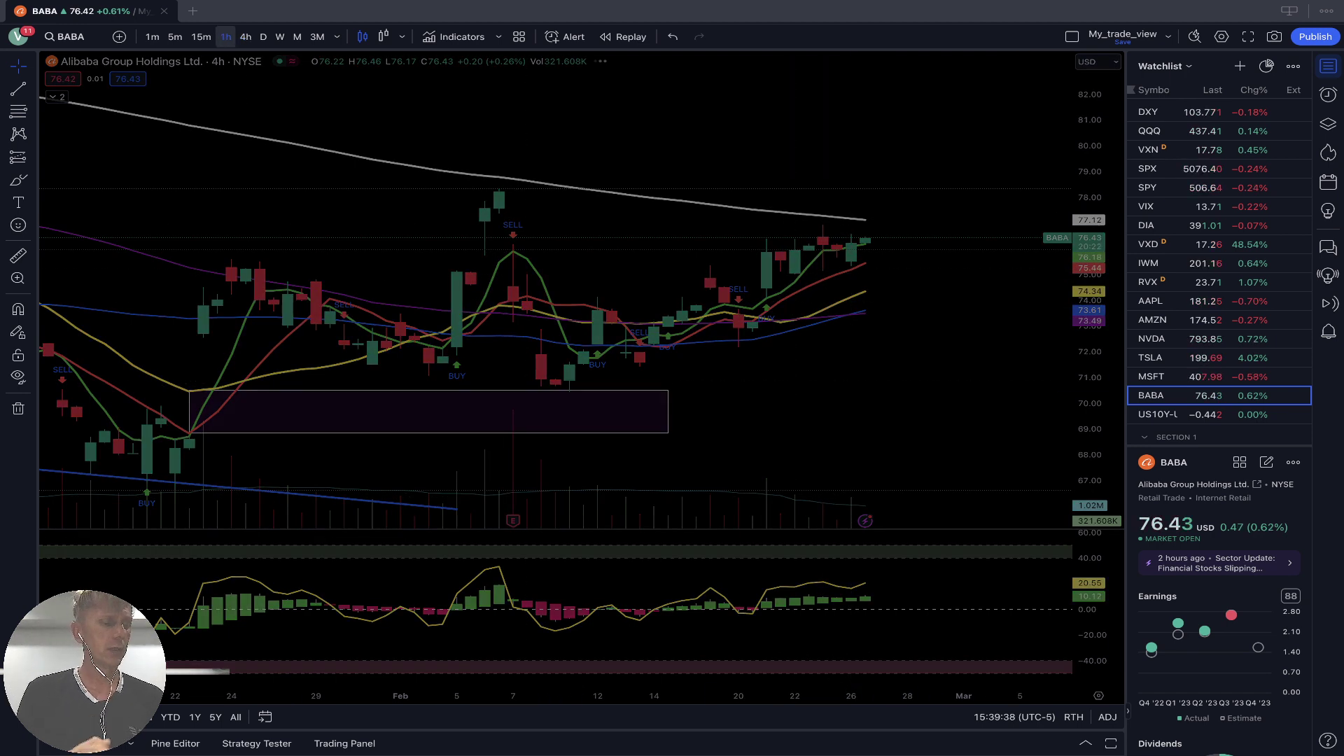
text(60)
key(Return)
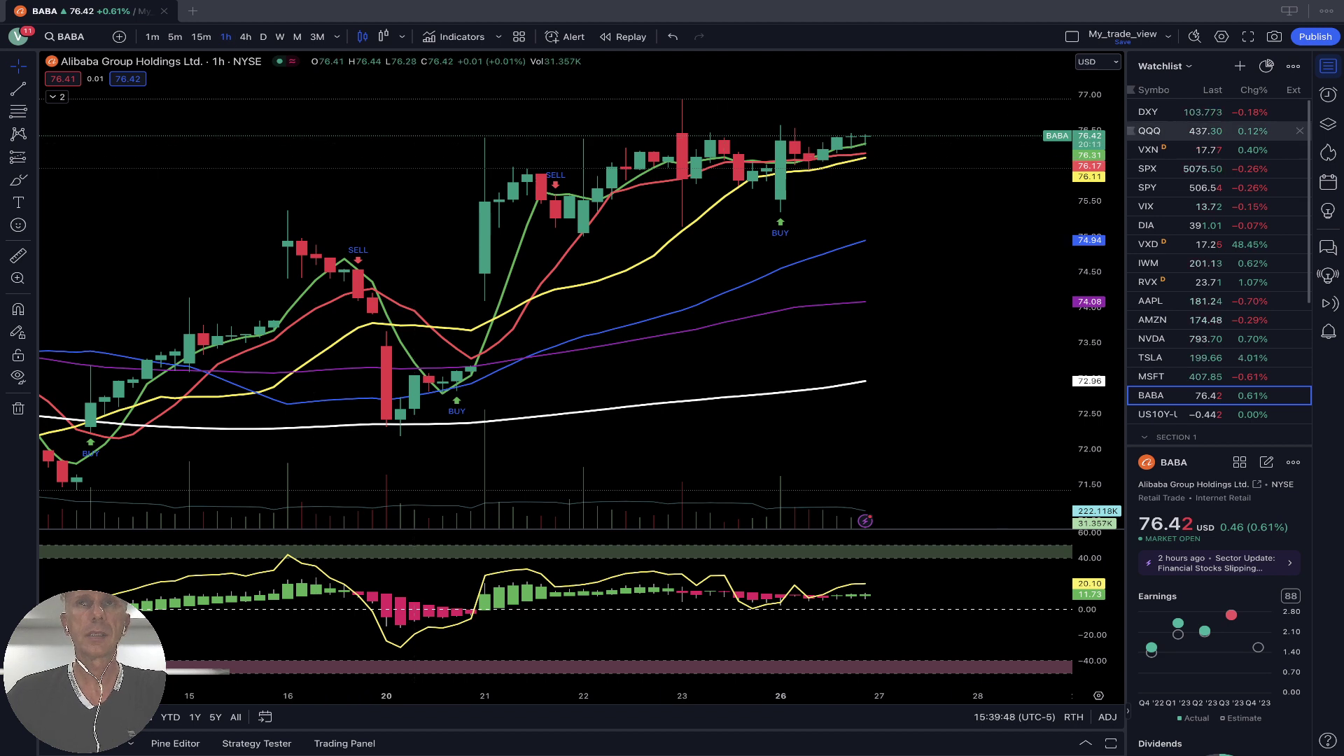
click(1184, 131)
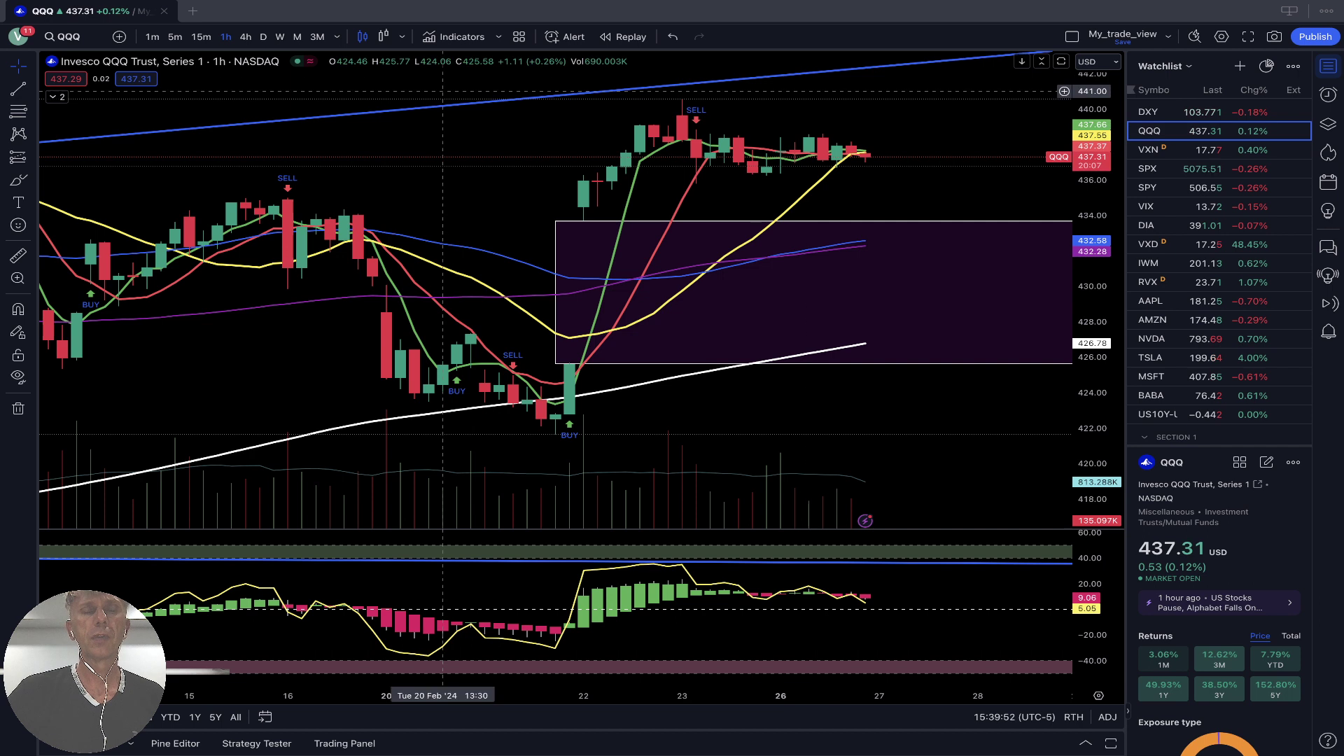
Switch QQQ to daily candles and nudge its oscillator trend line slightly lower.
click(263, 37)
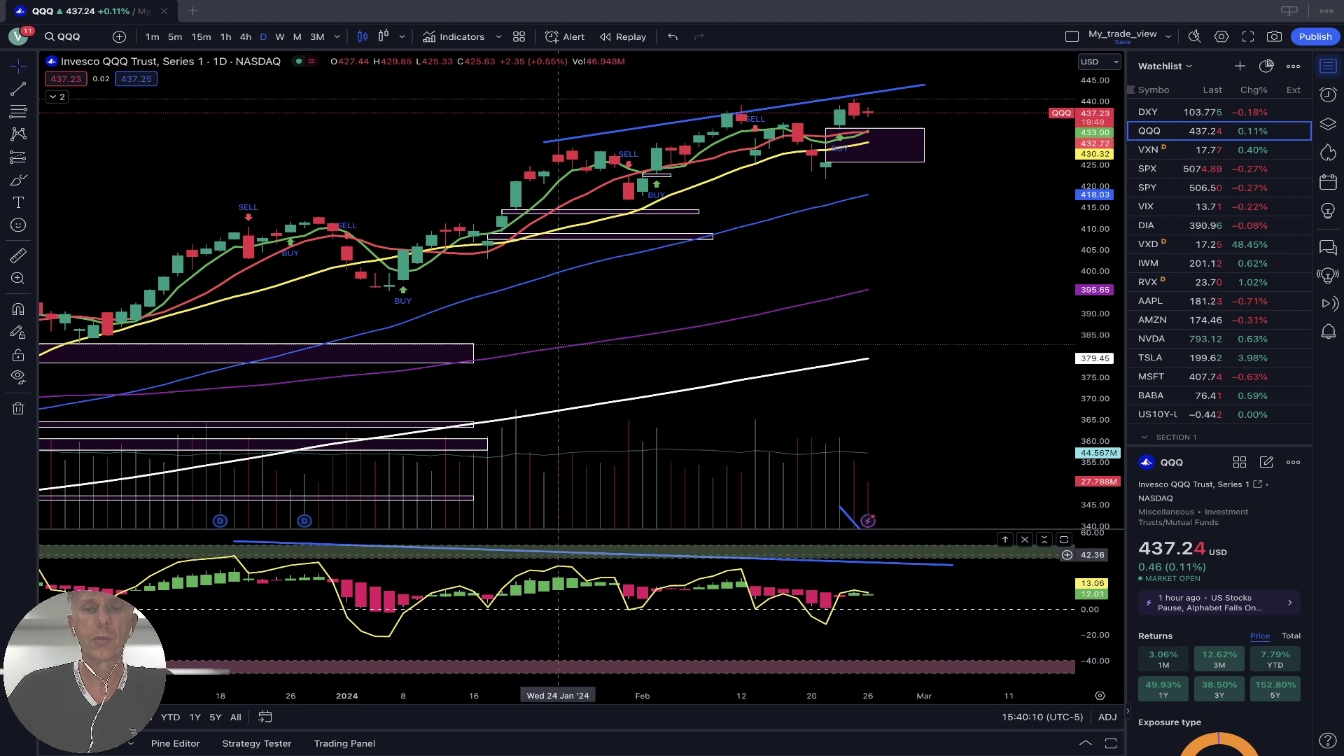
drag(572, 553, 572, 565)
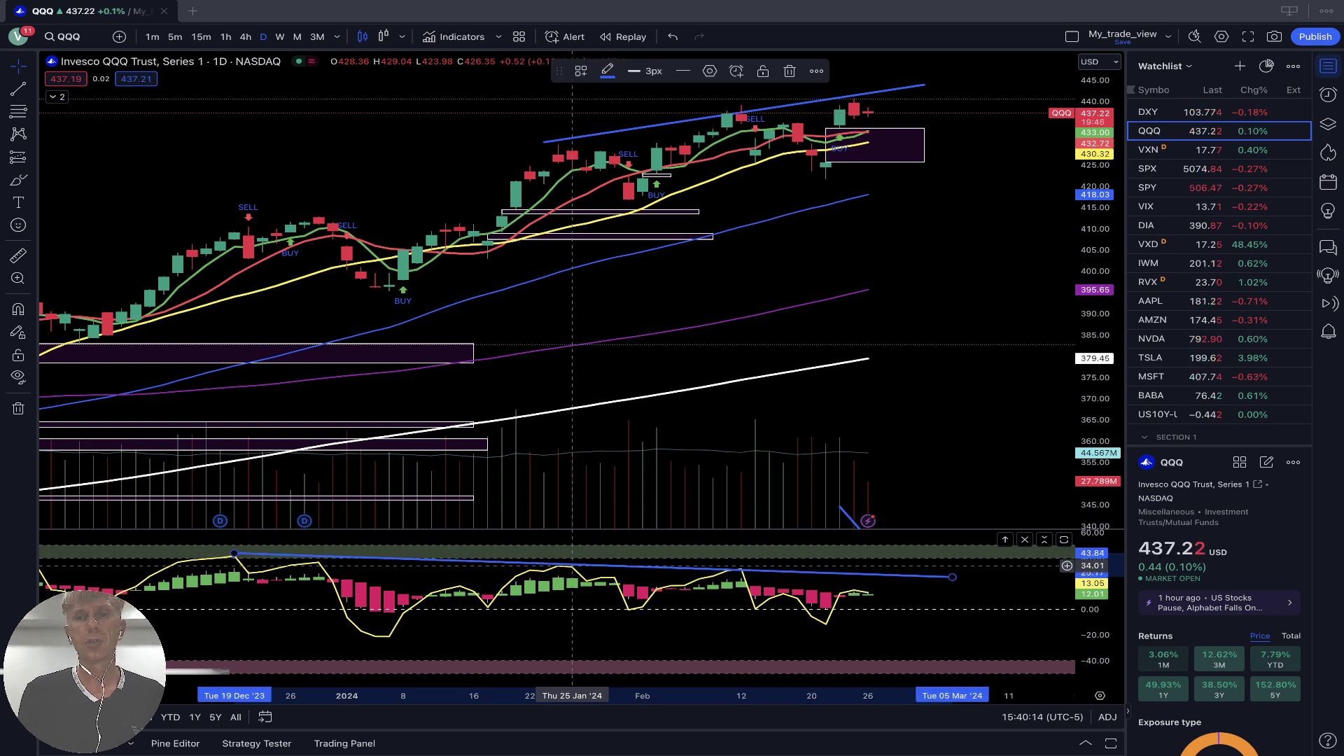